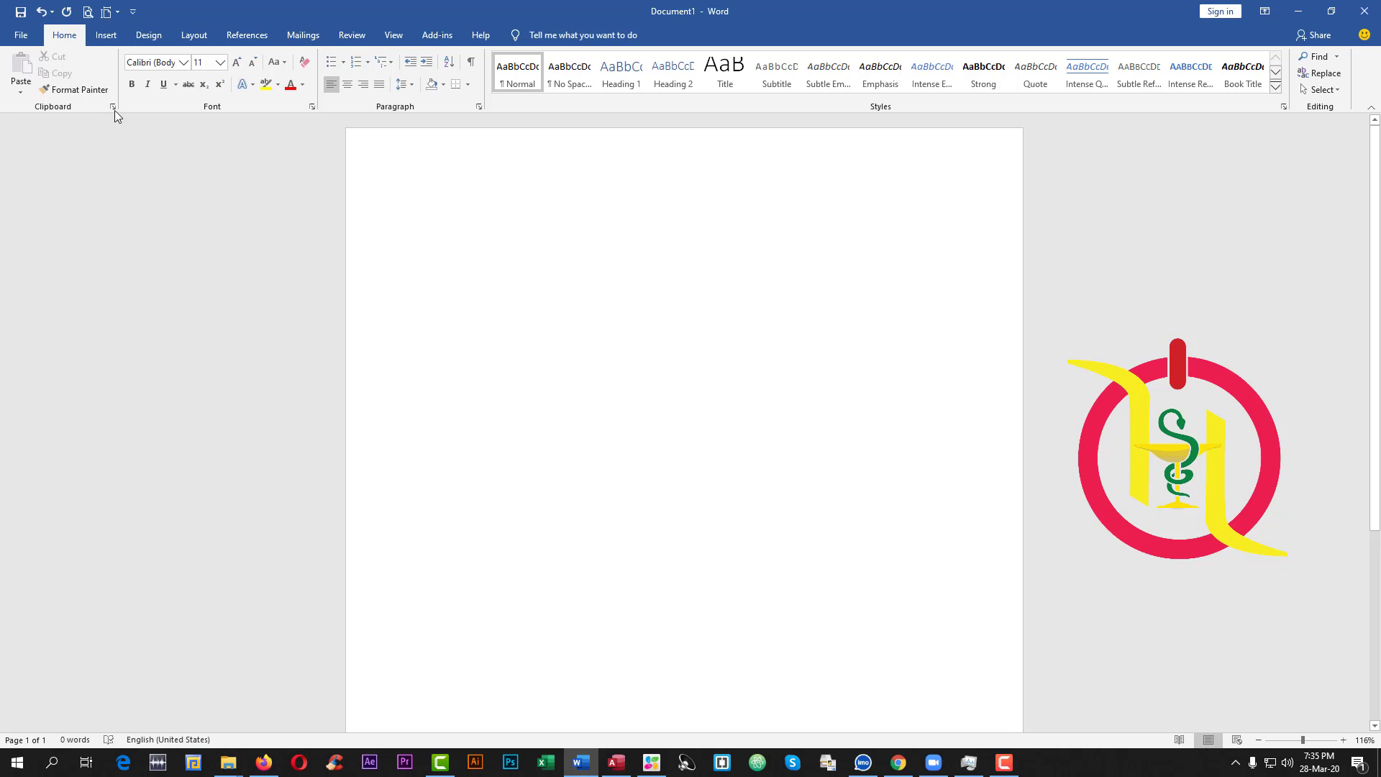
Step: Show the Clipboard pane and generate sample paragraphs in the blank document with =rand()
{"action": "left_click", "coordinate": [113, 108]}
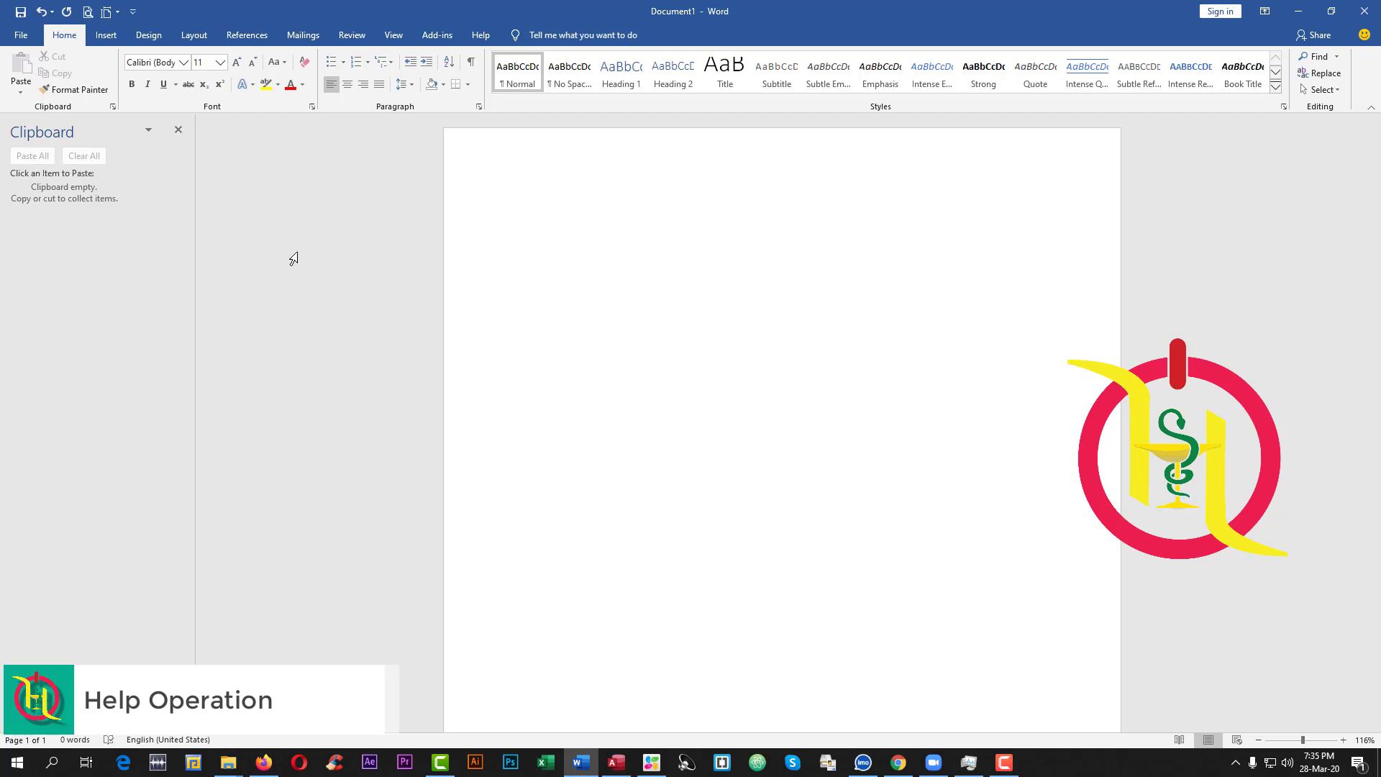
{"action": "type", "text": "=rand()"}
{"action": "key", "text": "Return"}
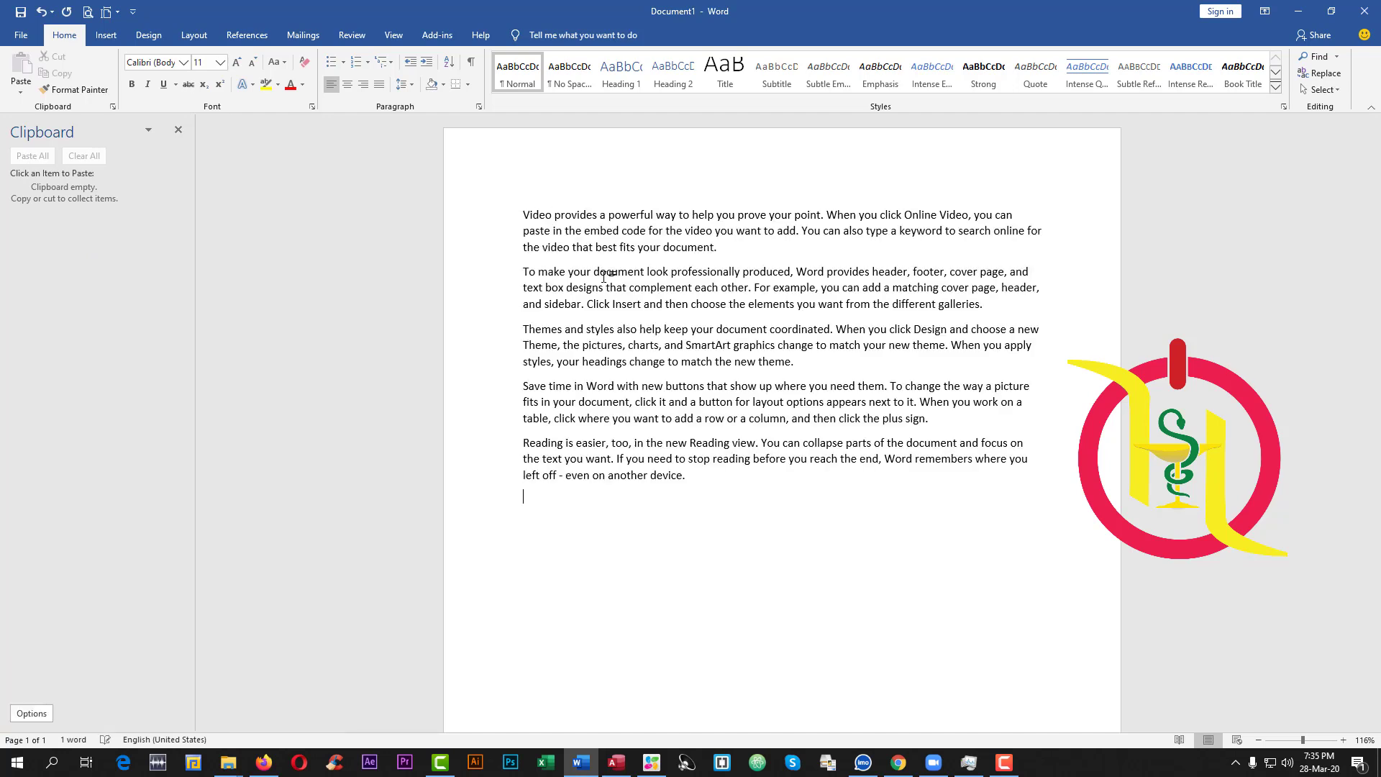
Step: Copy the first paragraph's text from "embed code" to the end of the paragraph
{"action": "left_click", "coordinate": [598, 237], "text": "shift"}
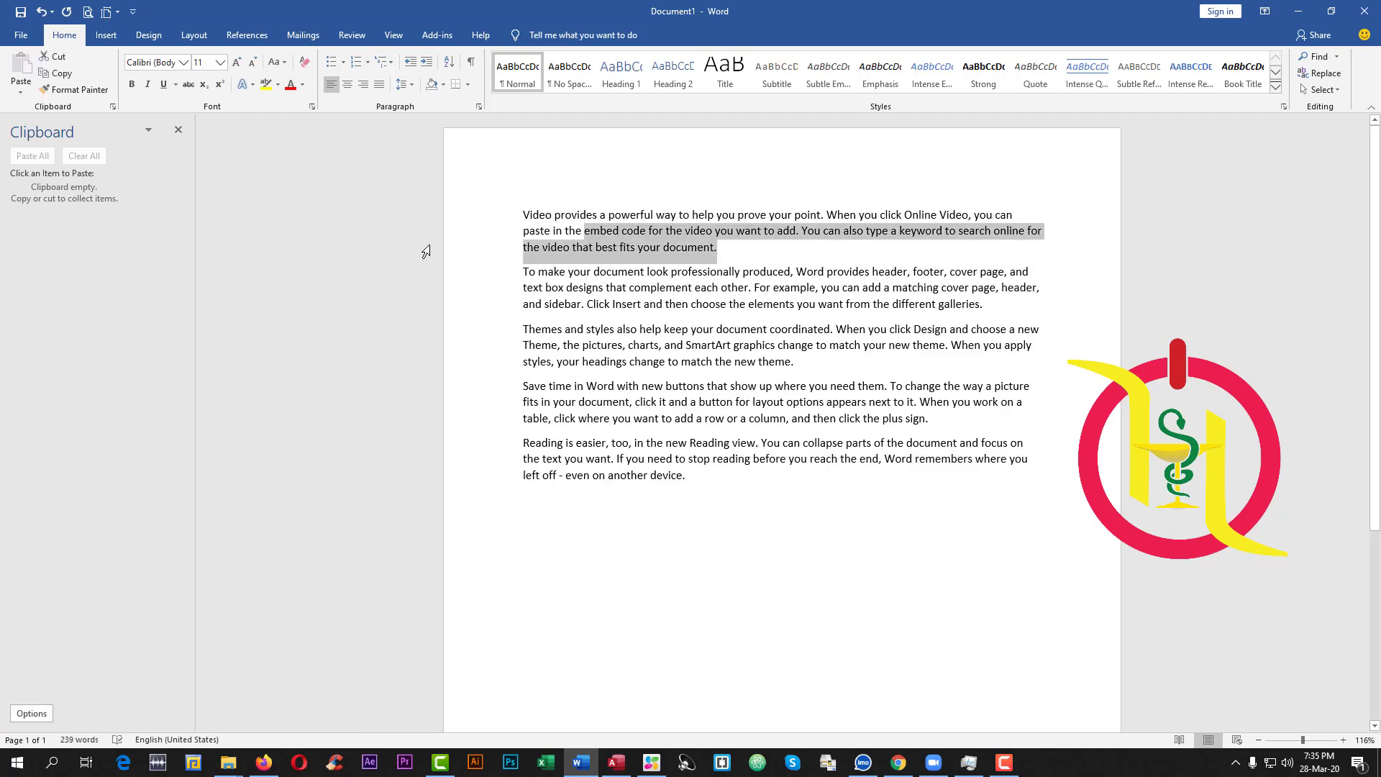
{"action": "key", "text": "ctrl+c"}
Step: Paste the copied text over "pictures, charts," in the third paragraph and undo that paste
{"action": "left_click_drag", "start_coordinate": [663, 345], "coordinate": [599, 345]}
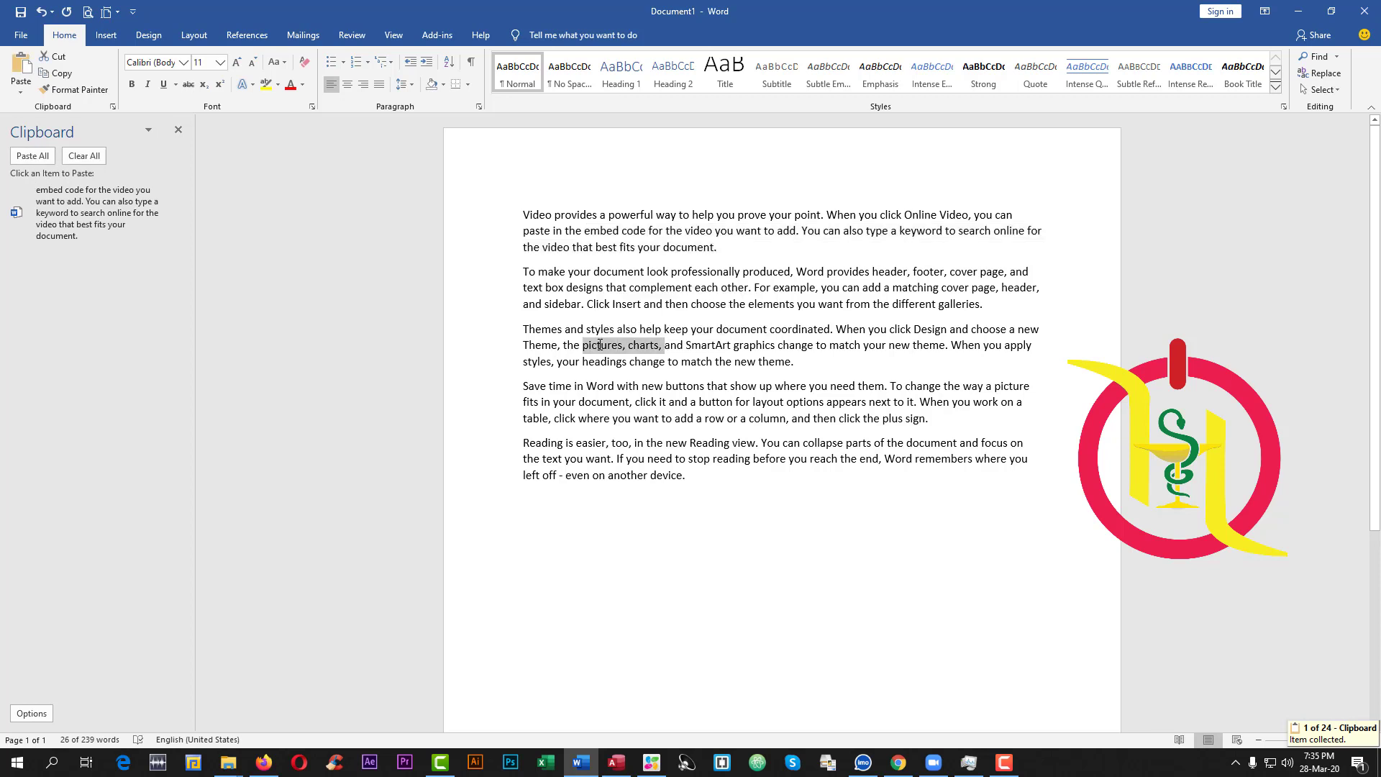
{"action": "key", "text": "ctrl+v"}
{"action": "key", "text": "ctrl"}
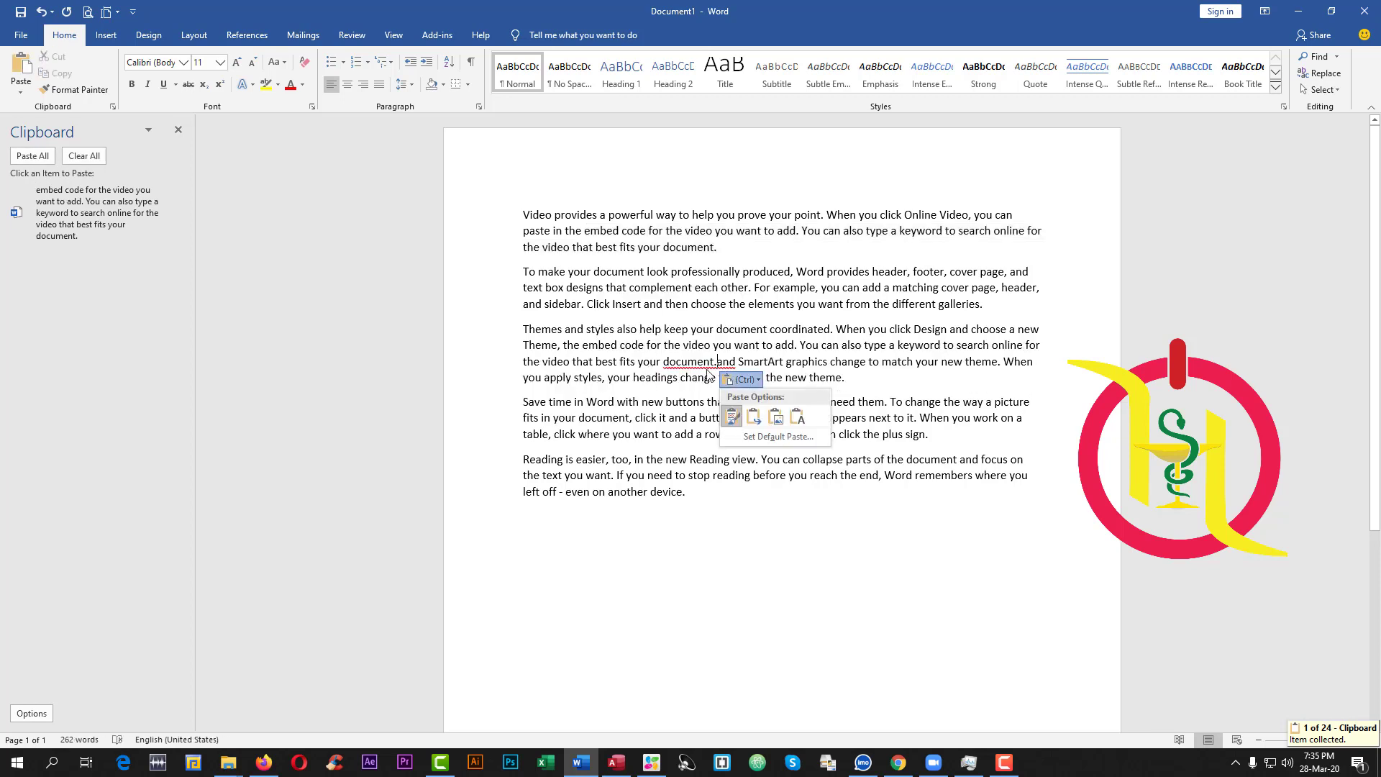
{"action": "key", "text": "ctrl"}
{"action": "key", "text": "ctrl+z"}
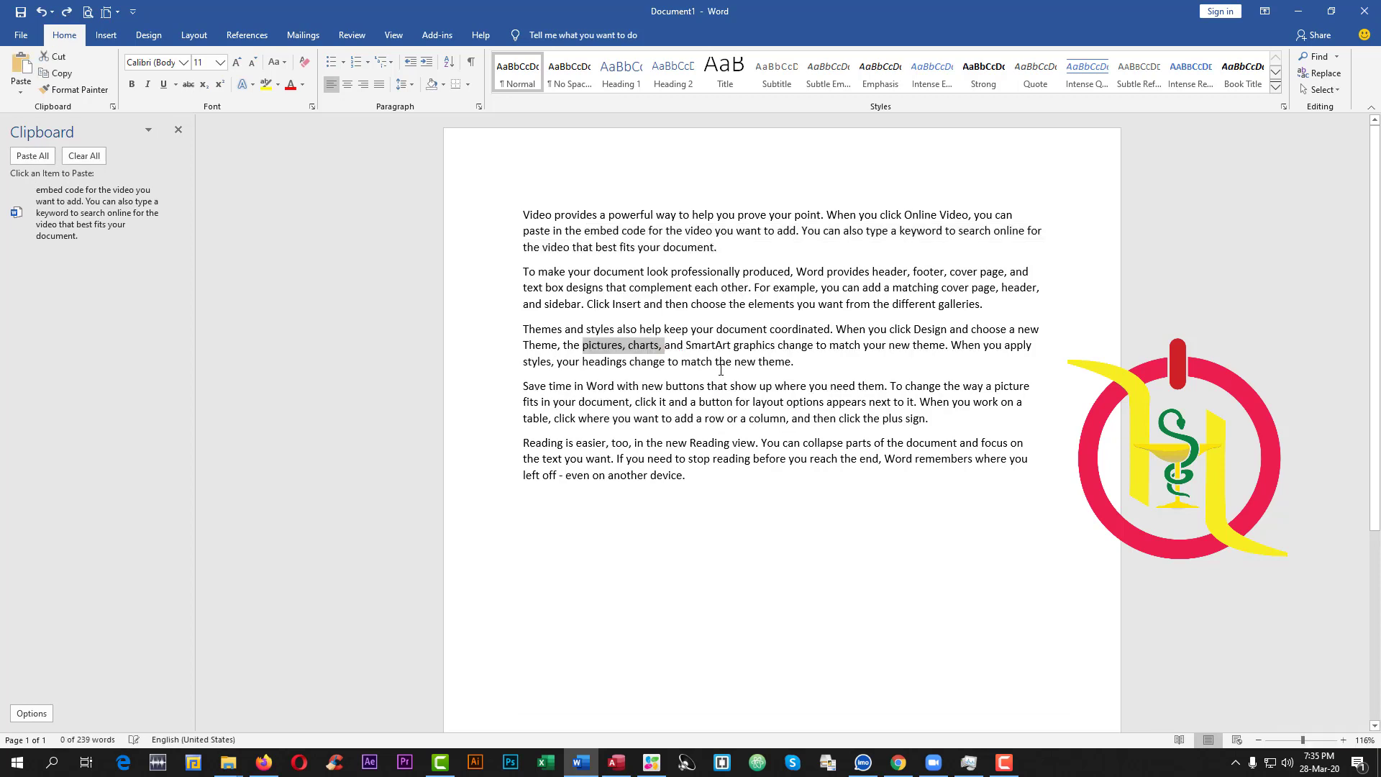
Step: Collect "pictures, charts,", "the new theme." and "another device." on the clipboard as separate copied items
{"action": "key", "text": "ctrl+c"}
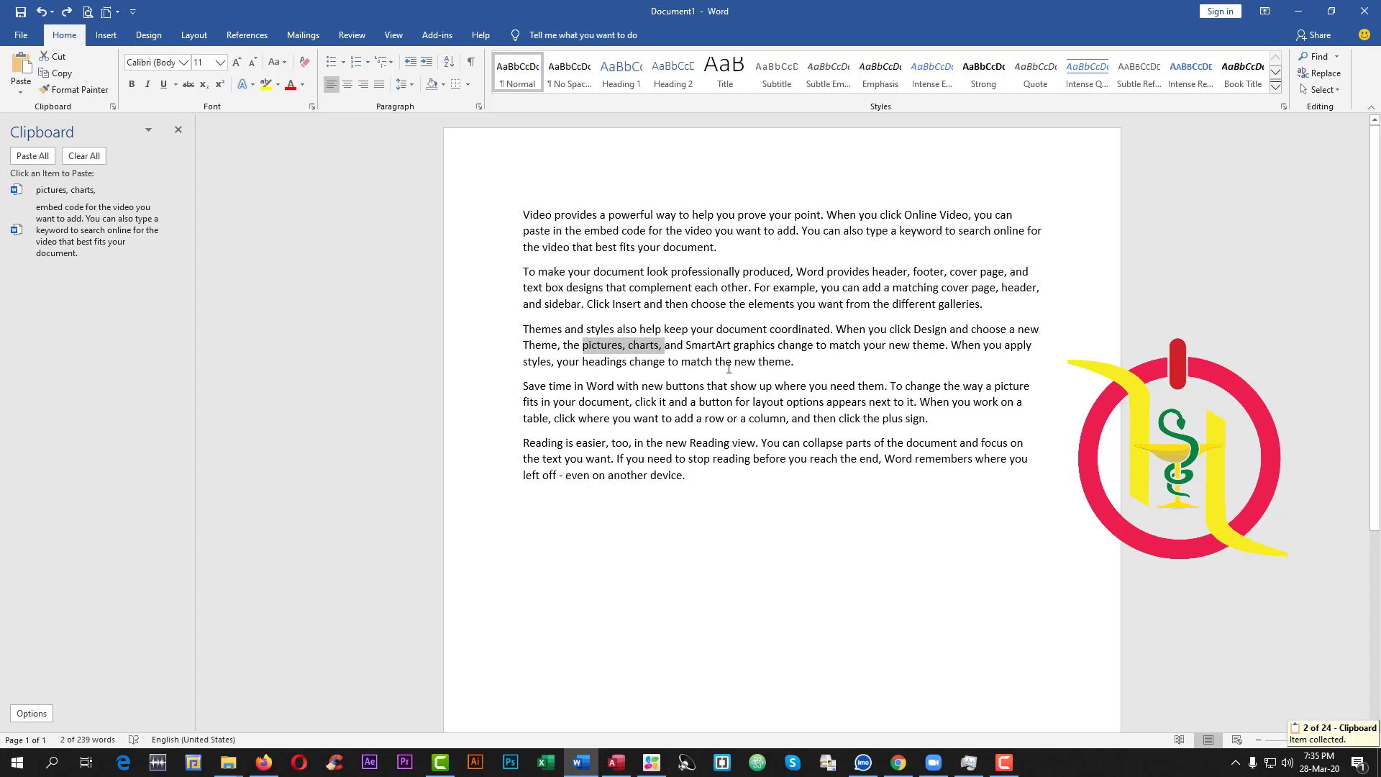
{"action": "left_click_drag", "start_coordinate": [728, 365], "coordinate": [794, 364]}
{"action": "key", "text": "ctrl+c"}
{"action": "left_click_drag", "start_coordinate": [686, 475], "coordinate": [608, 475]}
{"action": "key", "text": "ctrl+c"}
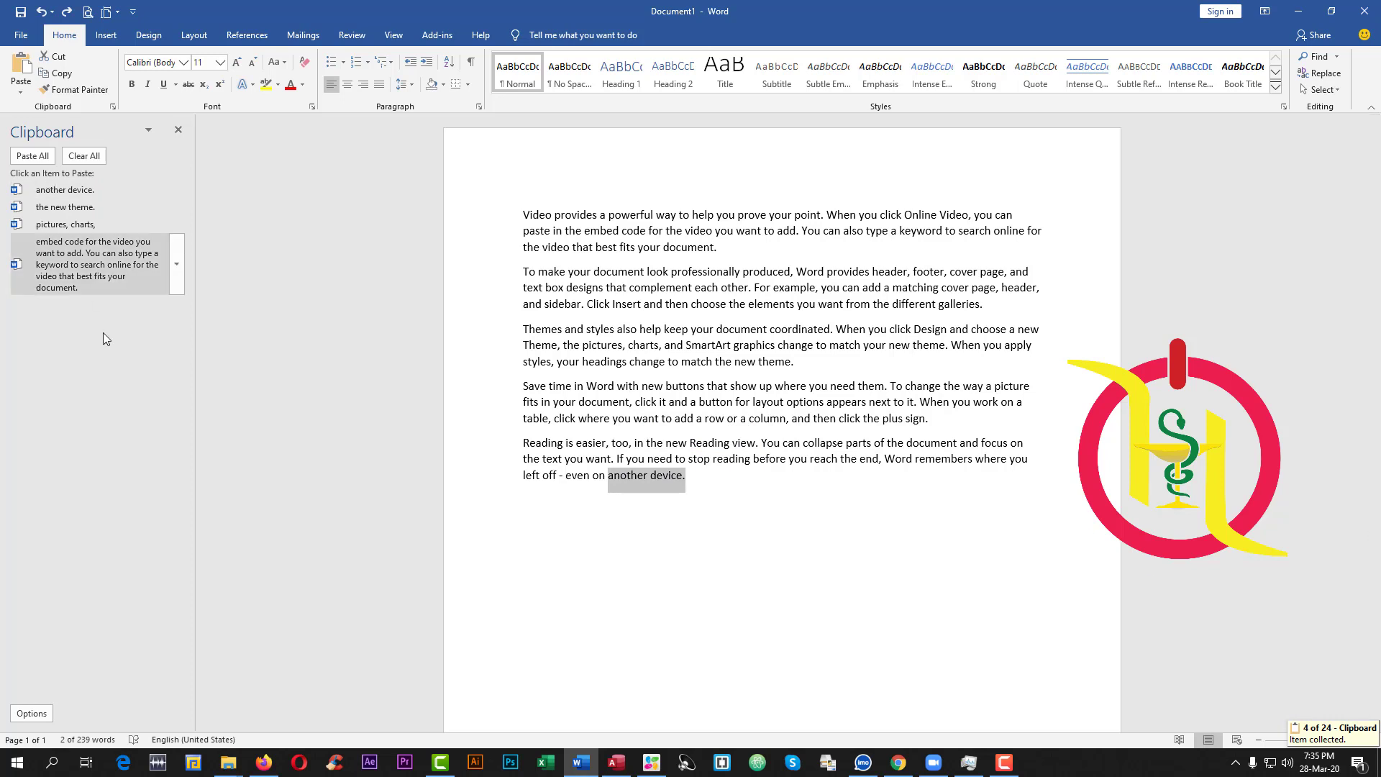
Step: Paste all collected clipboard items below the last paragraph and clear the clipboard, closing its pane
{"action": "left_click", "coordinate": [730, 530]}
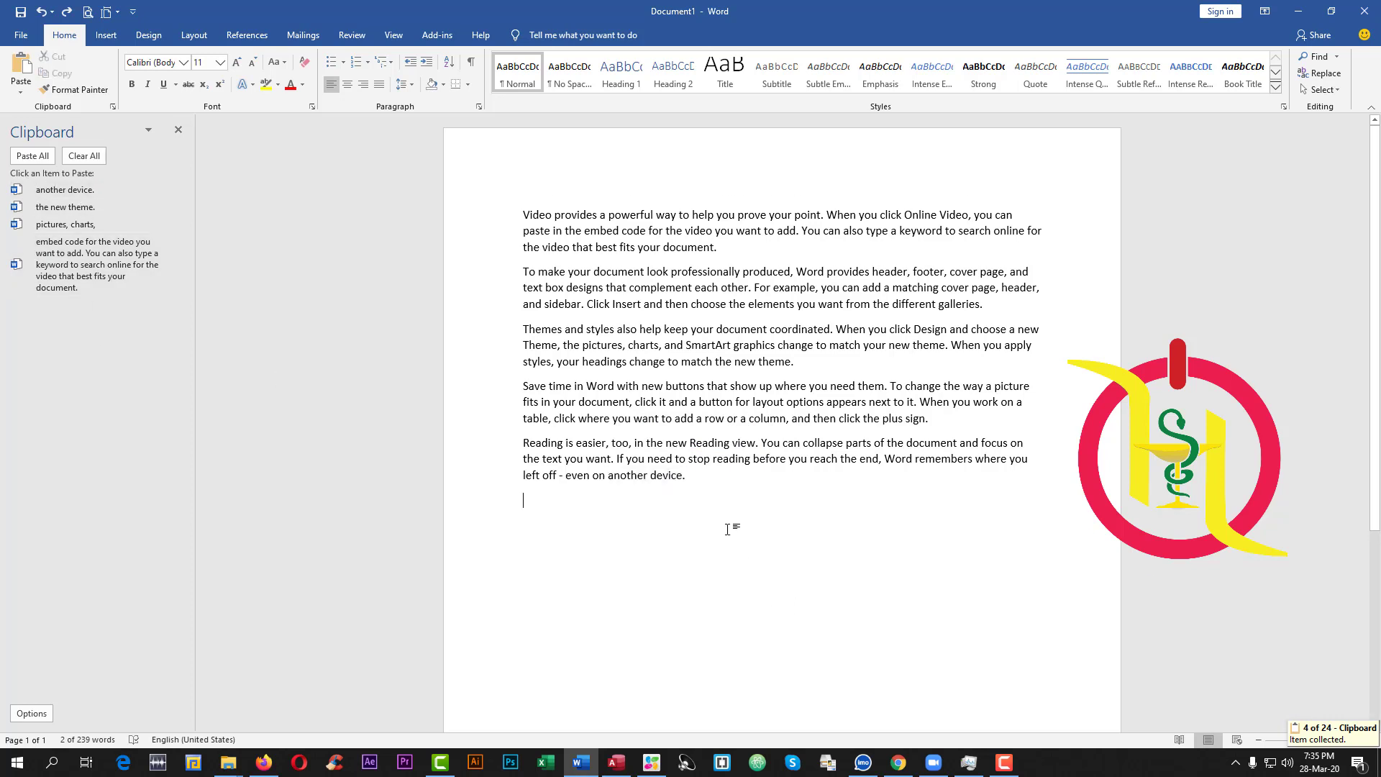
{"action": "left_click", "coordinate": [33, 156]}
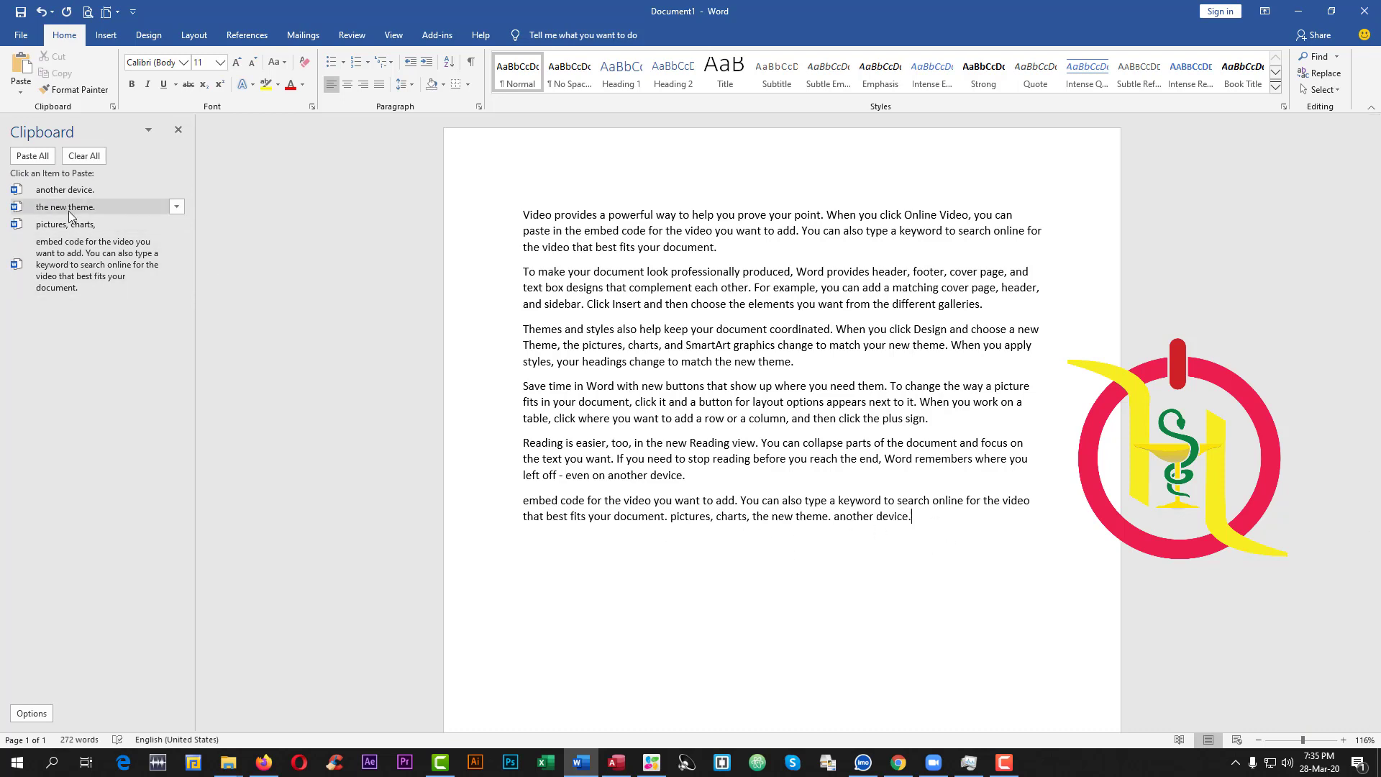
{"action": "left_click", "coordinate": [85, 157]}
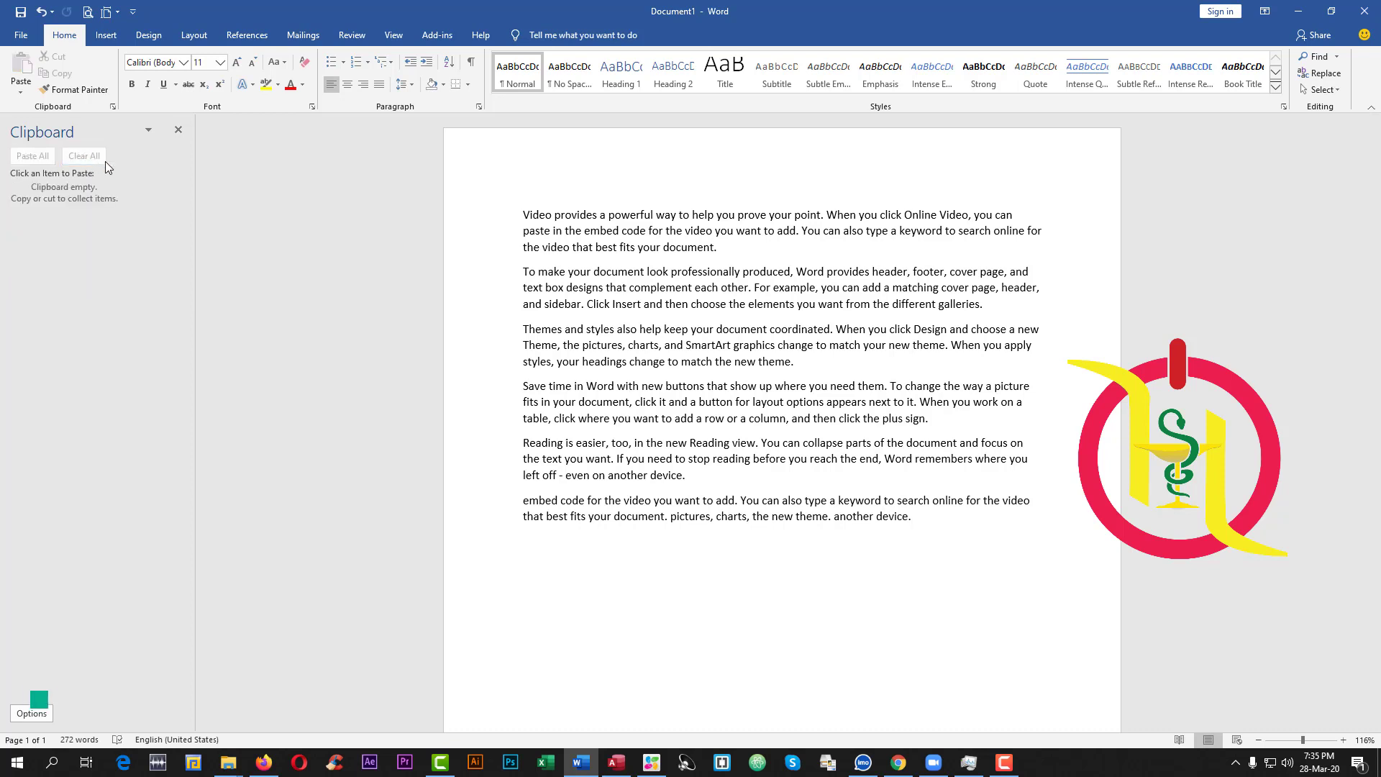
{"action": "left_click", "coordinate": [180, 136]}
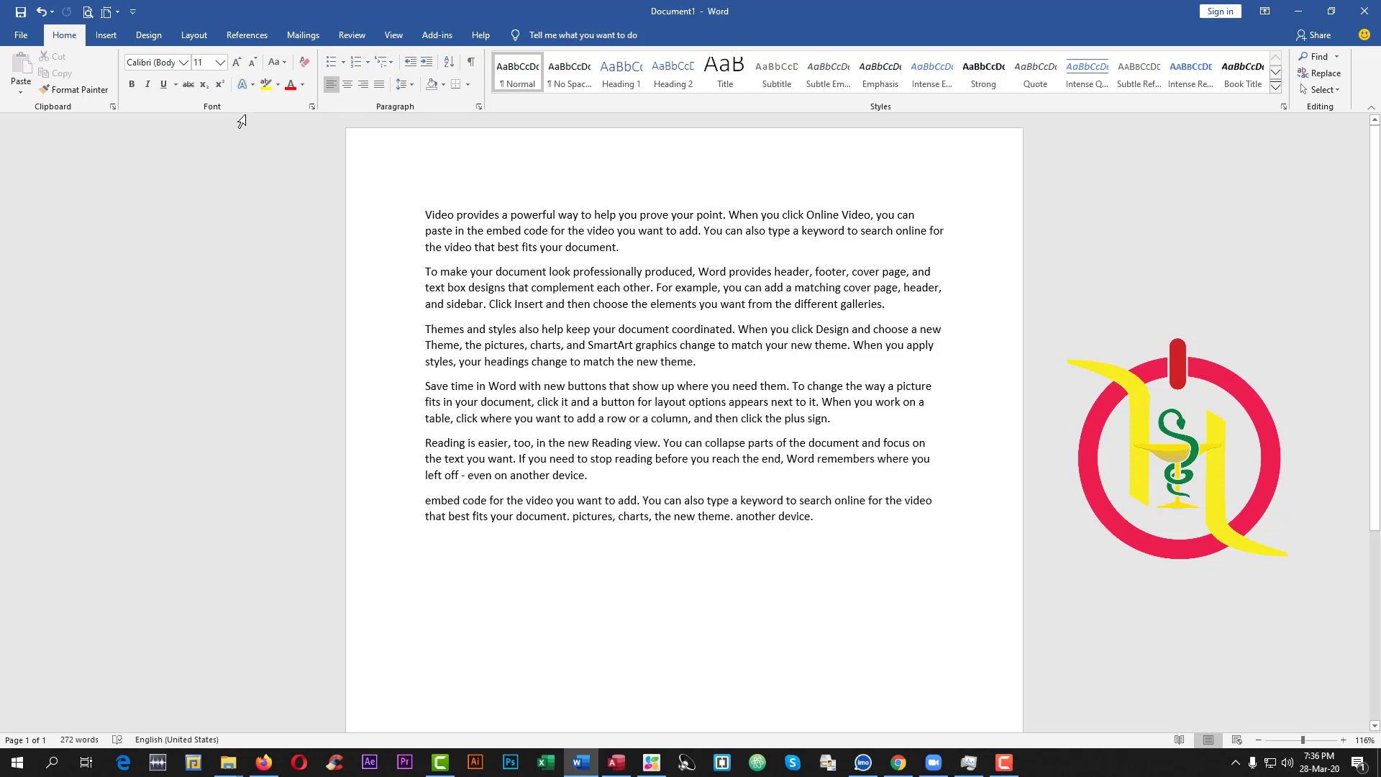
{"action": "left_click", "coordinate": [312, 108]}
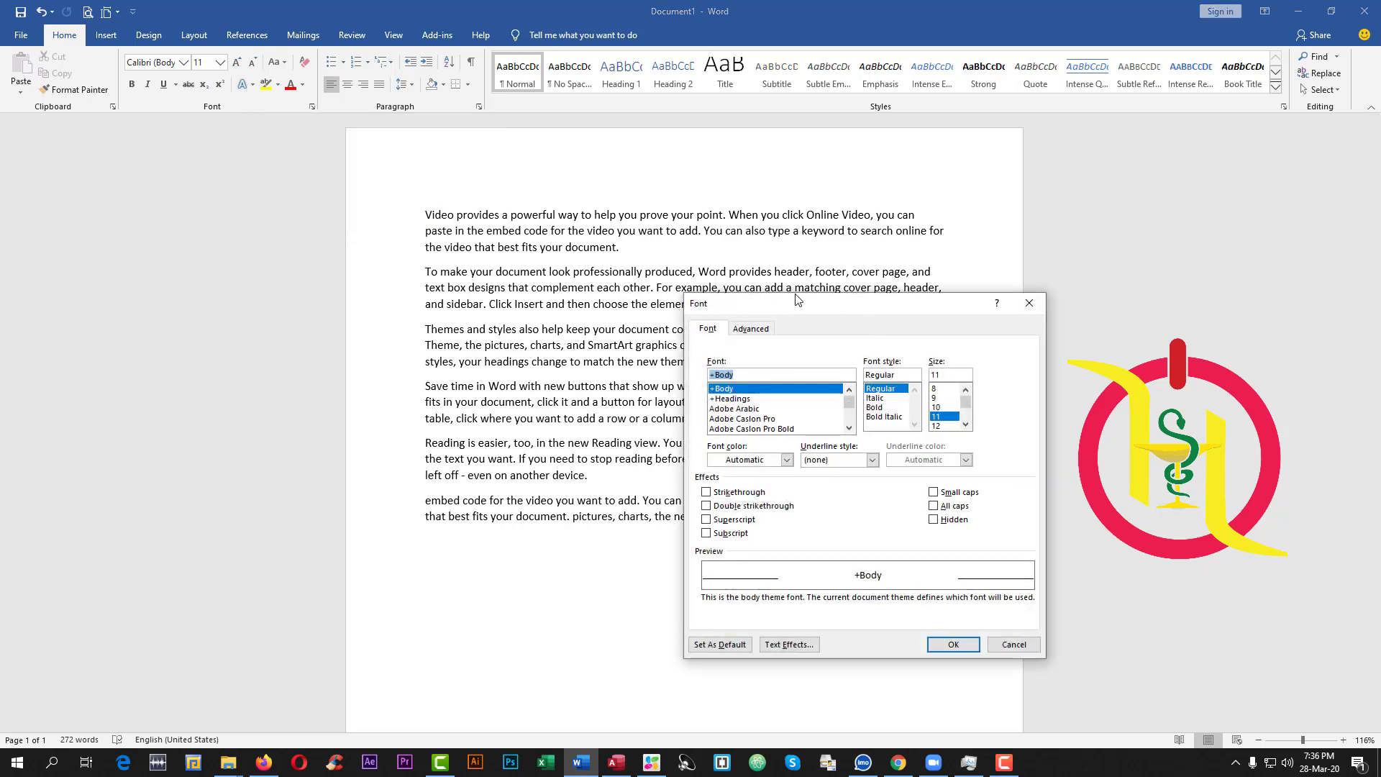
{"action": "left_click_drag", "start_coordinate": [797, 299], "coordinate": [677, 242]}
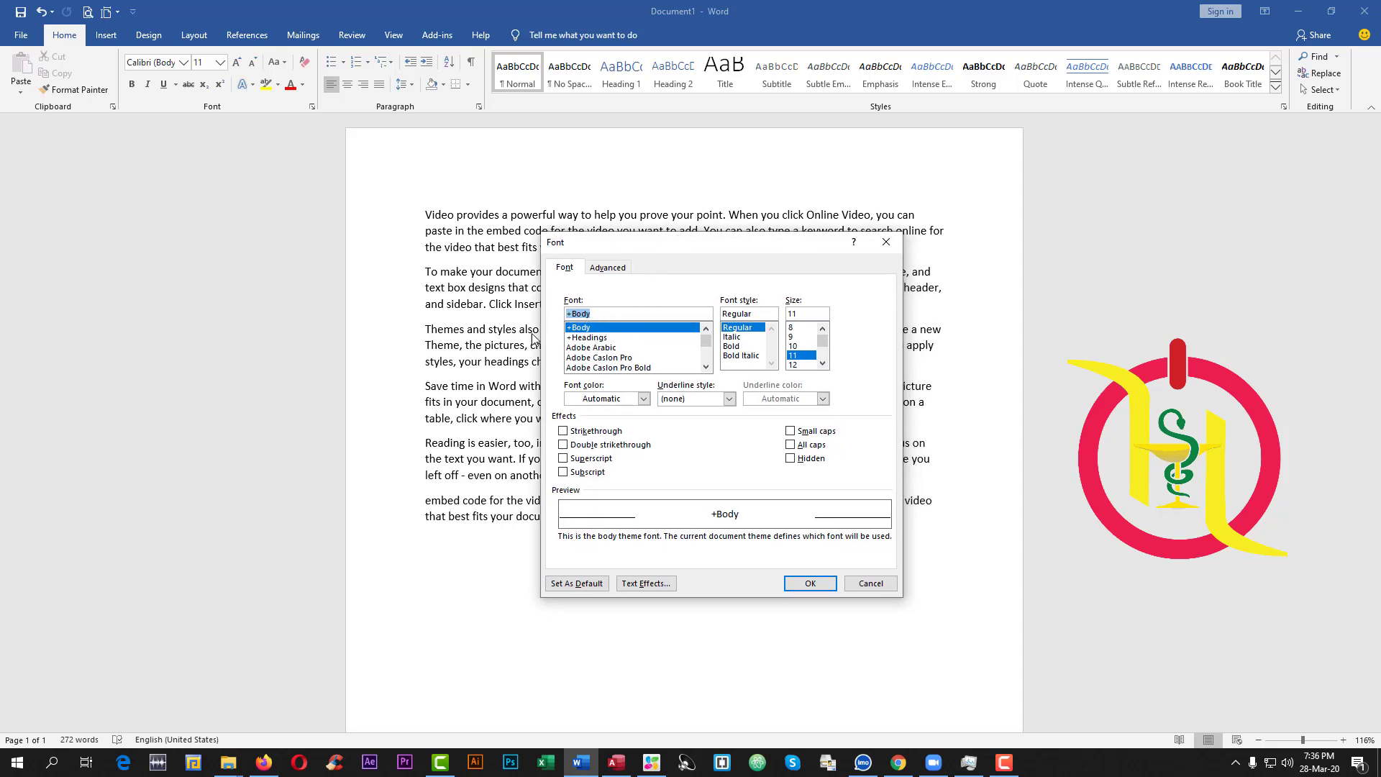
{"action": "left_click", "coordinate": [870, 582]}
Step: Delete all text from the document
{"action": "key", "text": "ctrl+a"}
{"action": "key", "text": "Delete"}
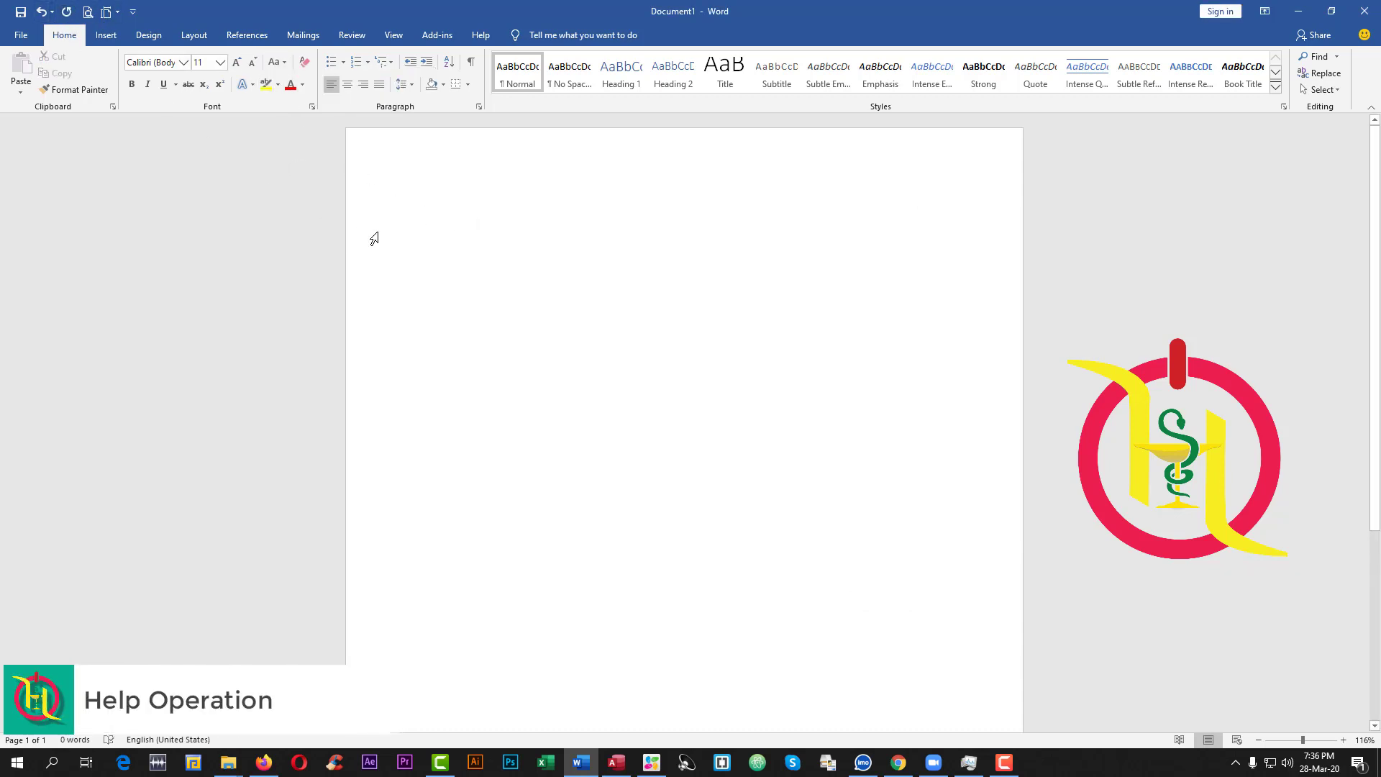
Step: In the font settings, choose Times New Roman with Bold Italic style at size 20
{"action": "left_click", "coordinate": [311, 106]}
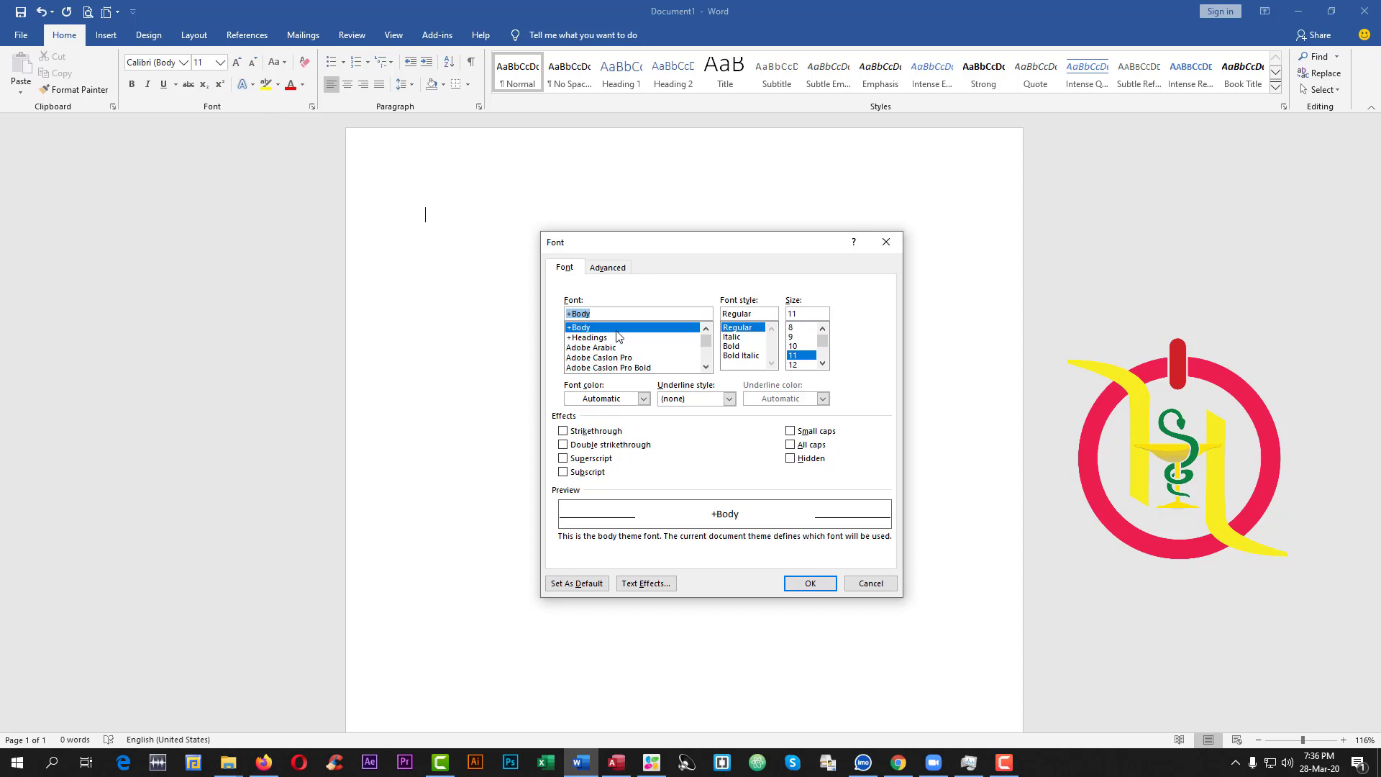
{"action": "type", "text": "time"}
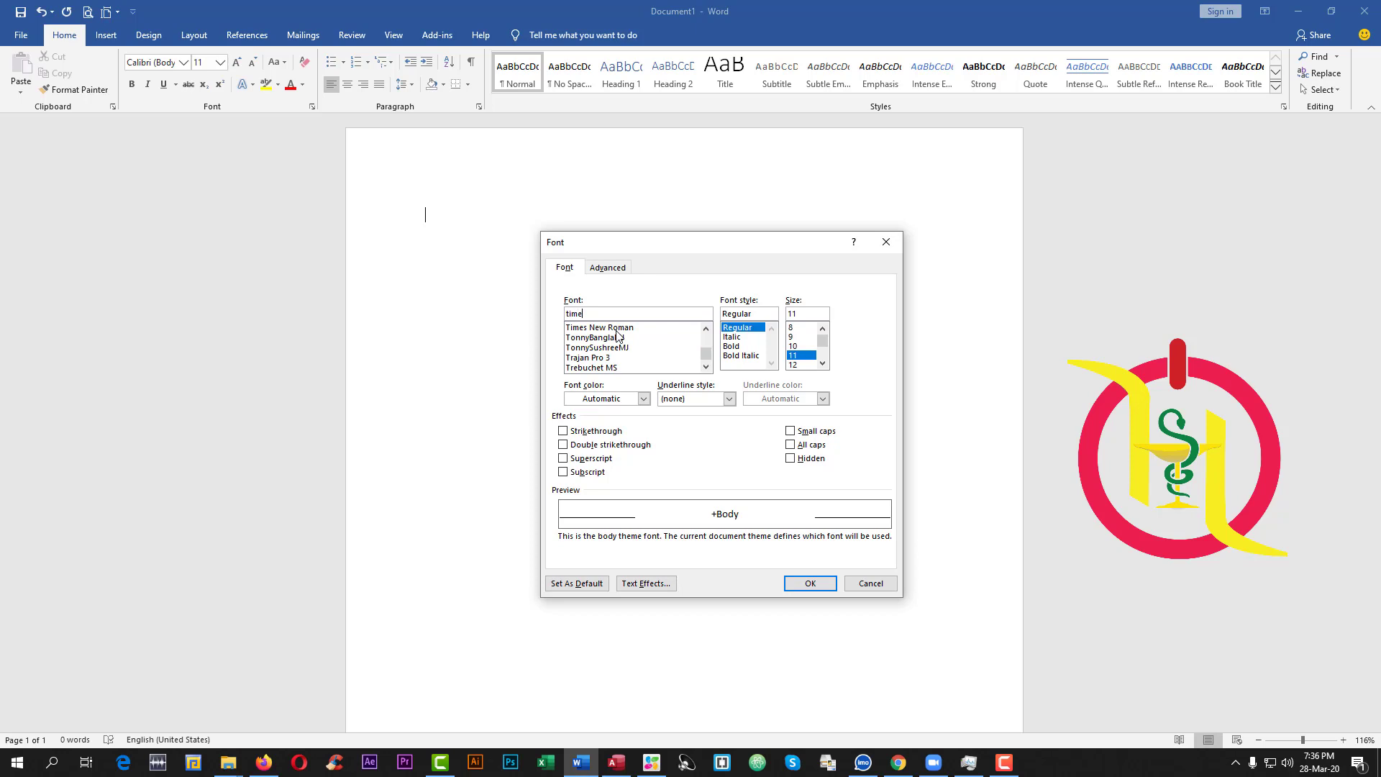
{"action": "left_click", "coordinate": [618, 328]}
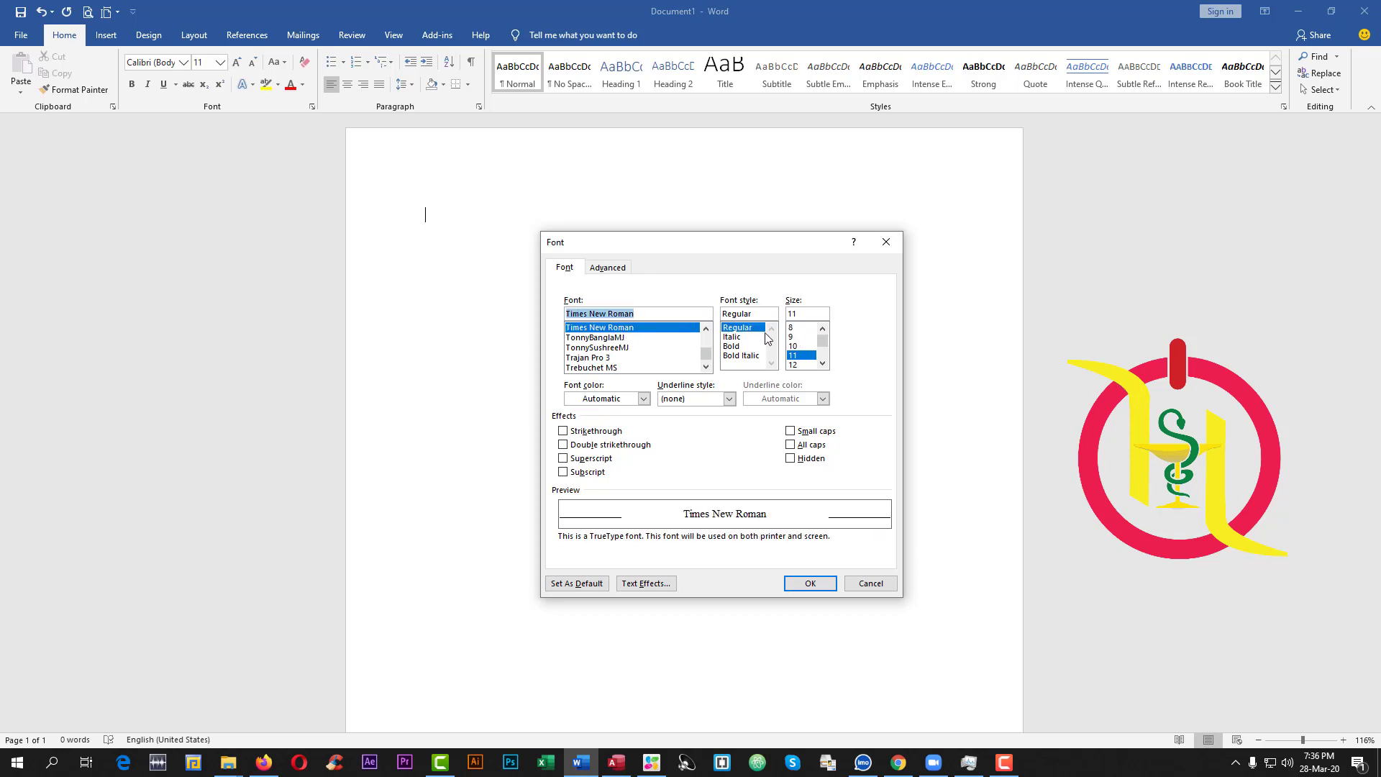
{"action": "left_click", "coordinate": [737, 356]}
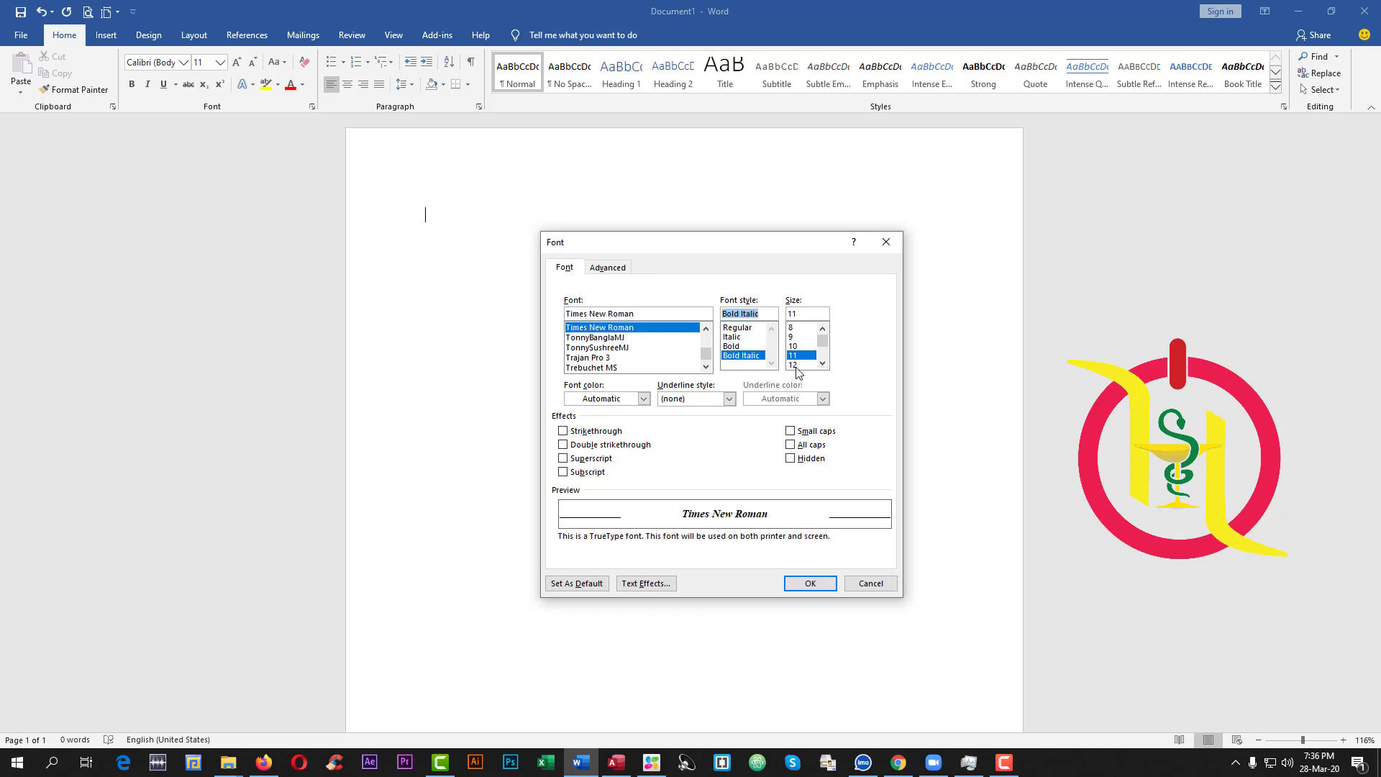
{"action": "scroll", "coordinate": [796, 368], "scroll_direction": "down", "scroll_amount": 2}
{"action": "left_click", "coordinate": [796, 346]}
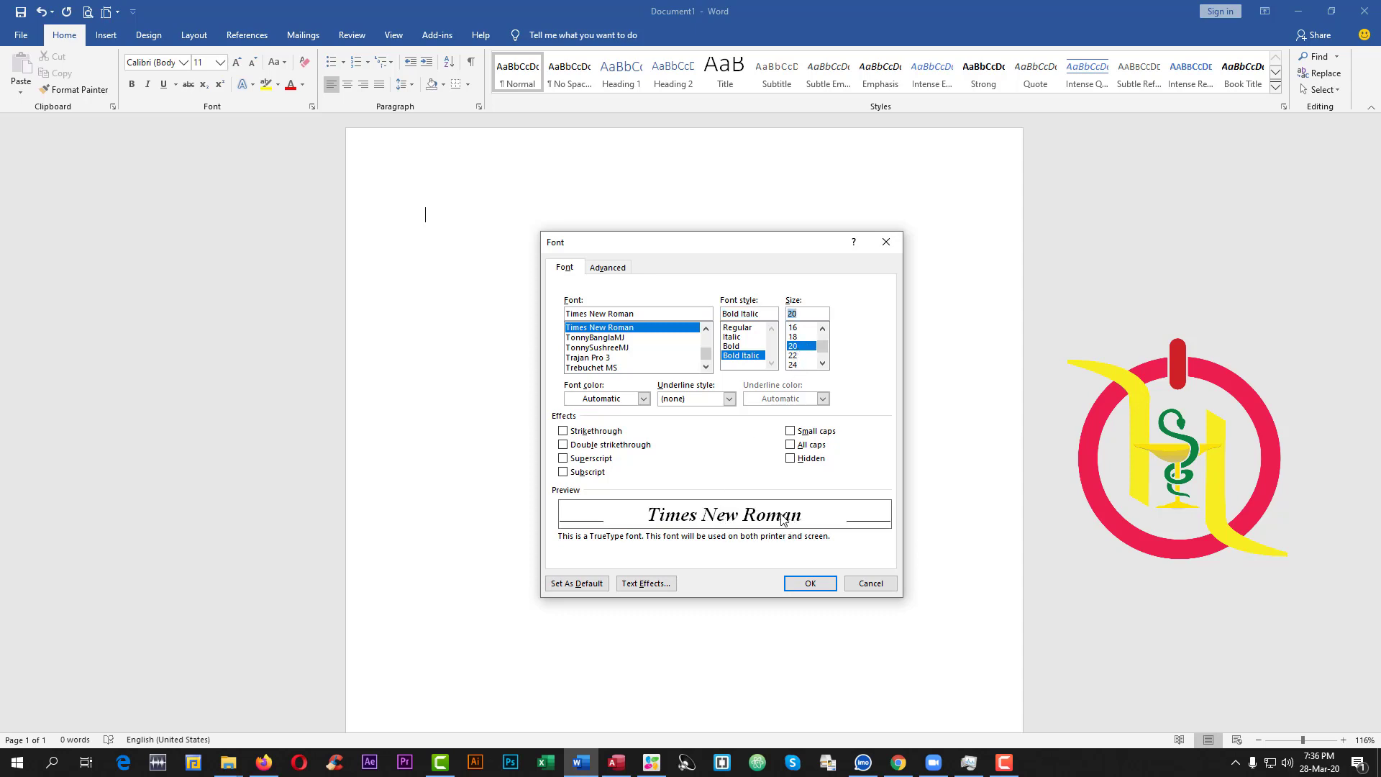
Step: Try light blue as the font color and settle on standard purple, leaving the underline style at none
{"action": "left_click", "coordinate": [643, 399]}
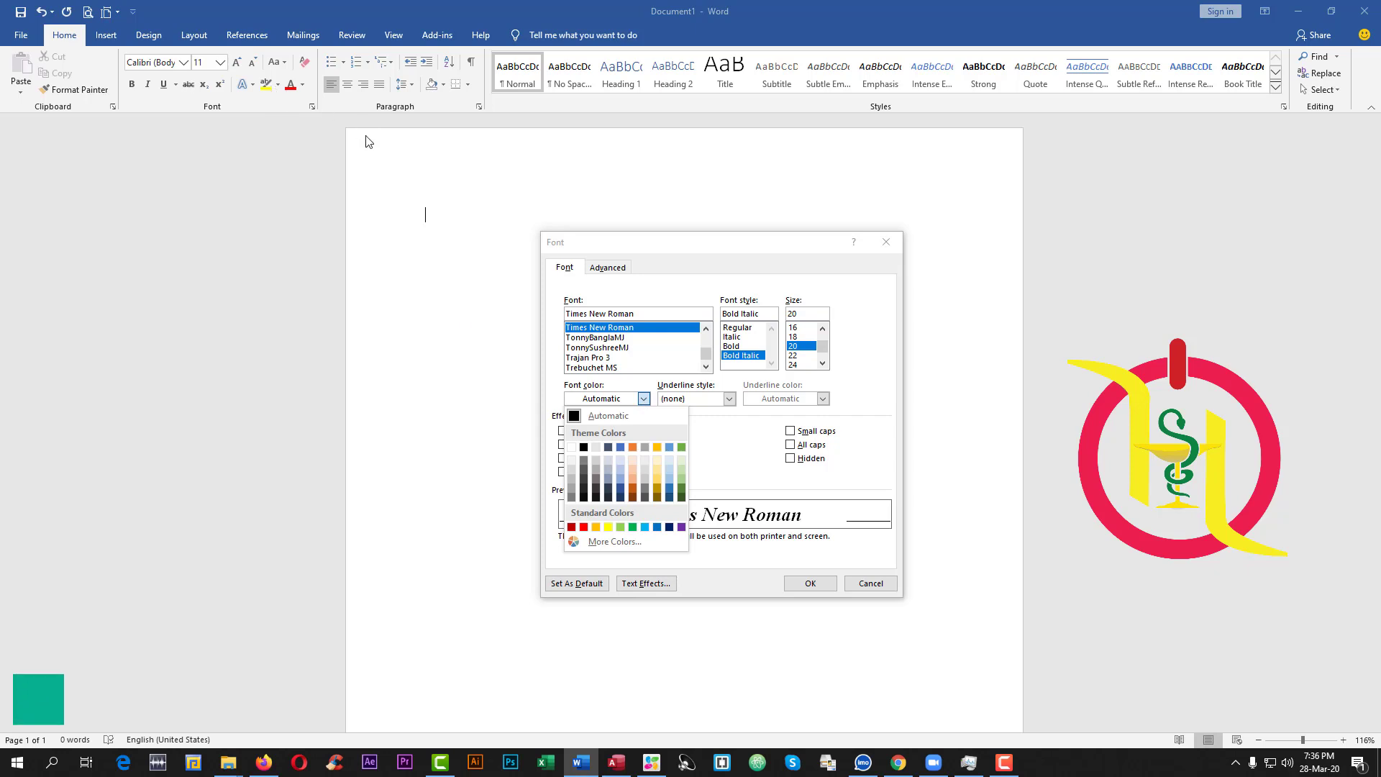
{"action": "left_click", "coordinate": [644, 526]}
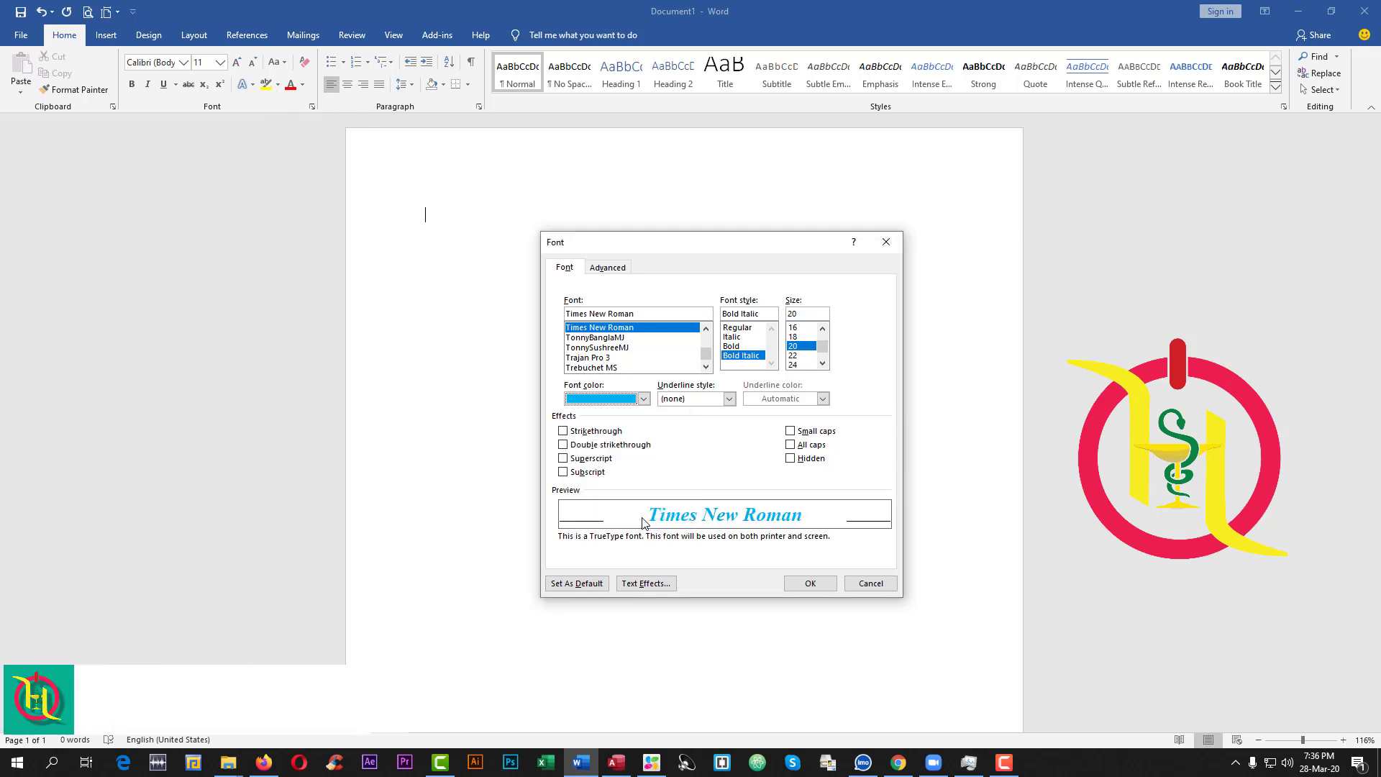
{"action": "left_click", "coordinate": [643, 400]}
{"action": "left_click", "coordinate": [643, 400]}
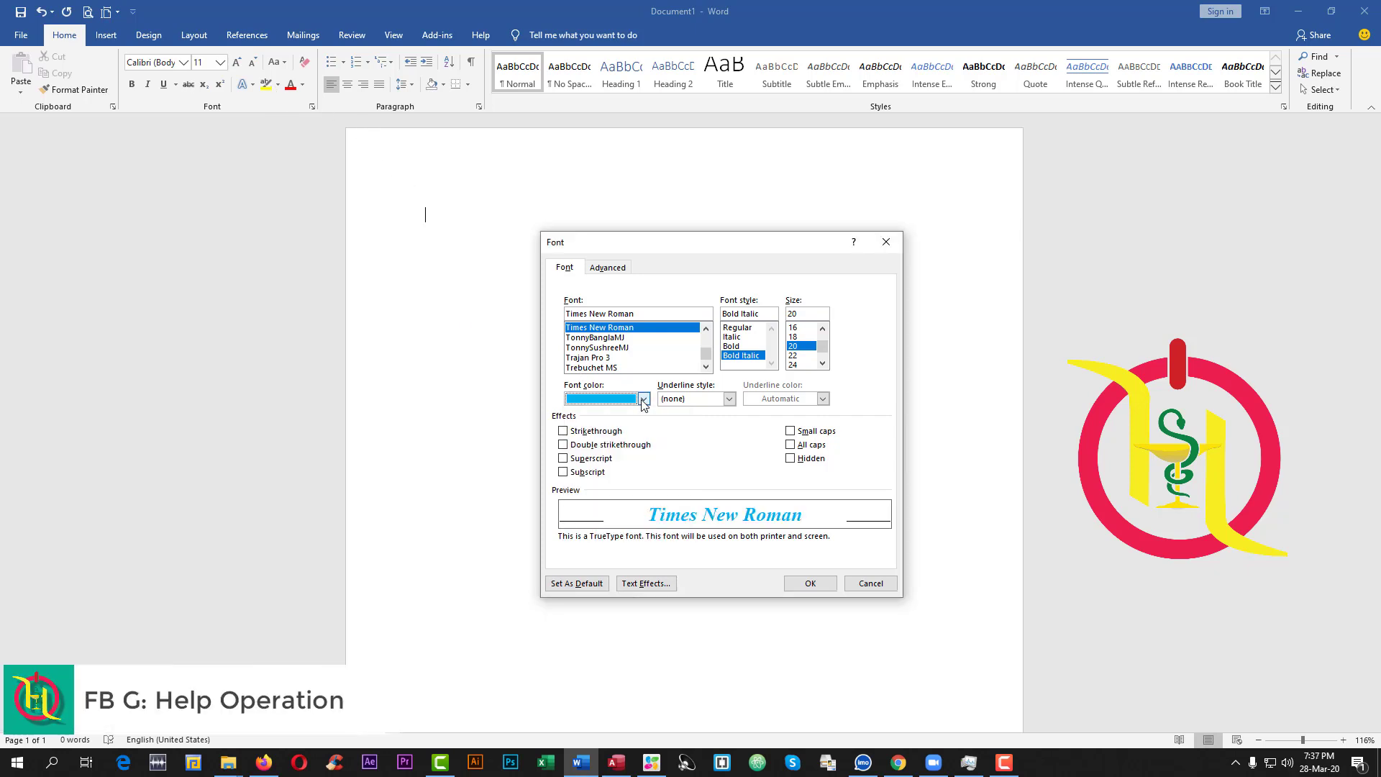
{"action": "left_click", "coordinate": [643, 400]}
{"action": "left_click", "coordinate": [682, 530]}
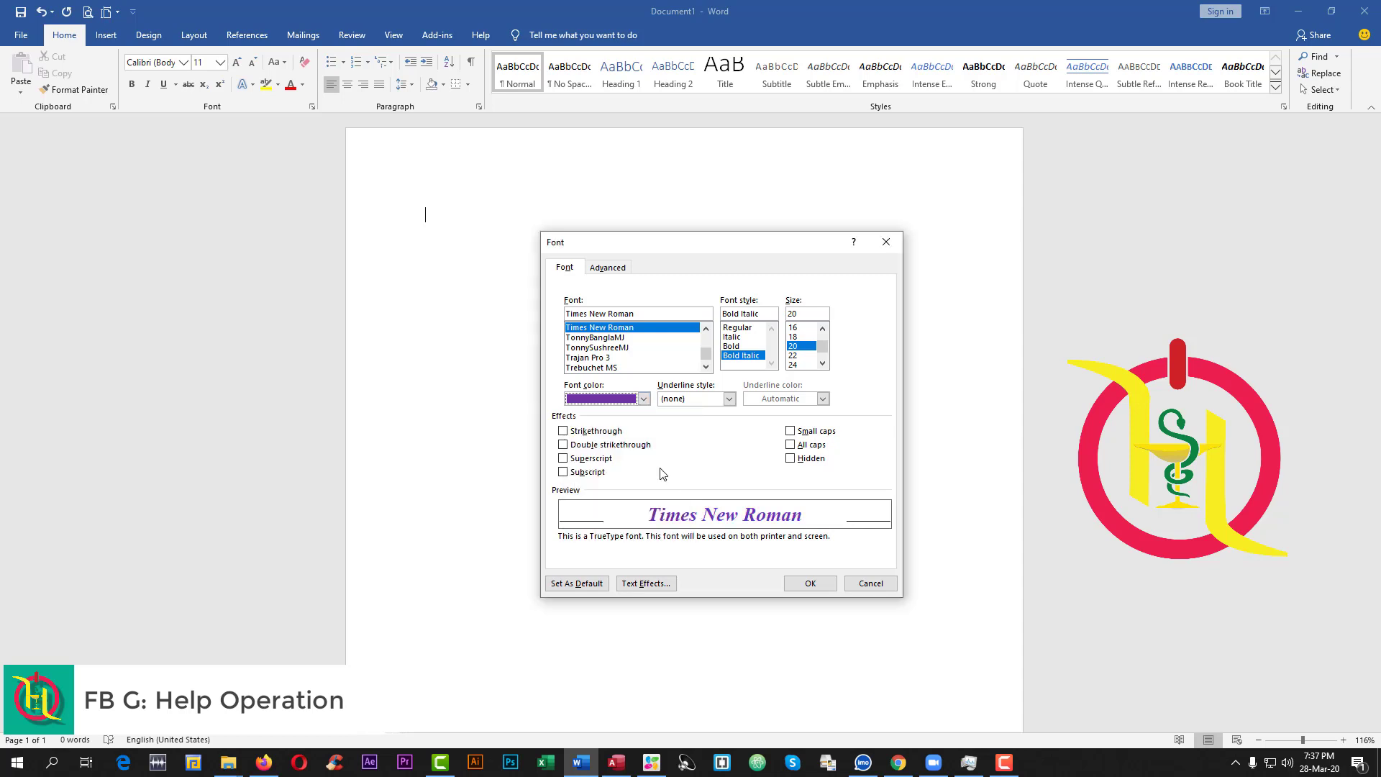
{"action": "left_click", "coordinate": [728, 400]}
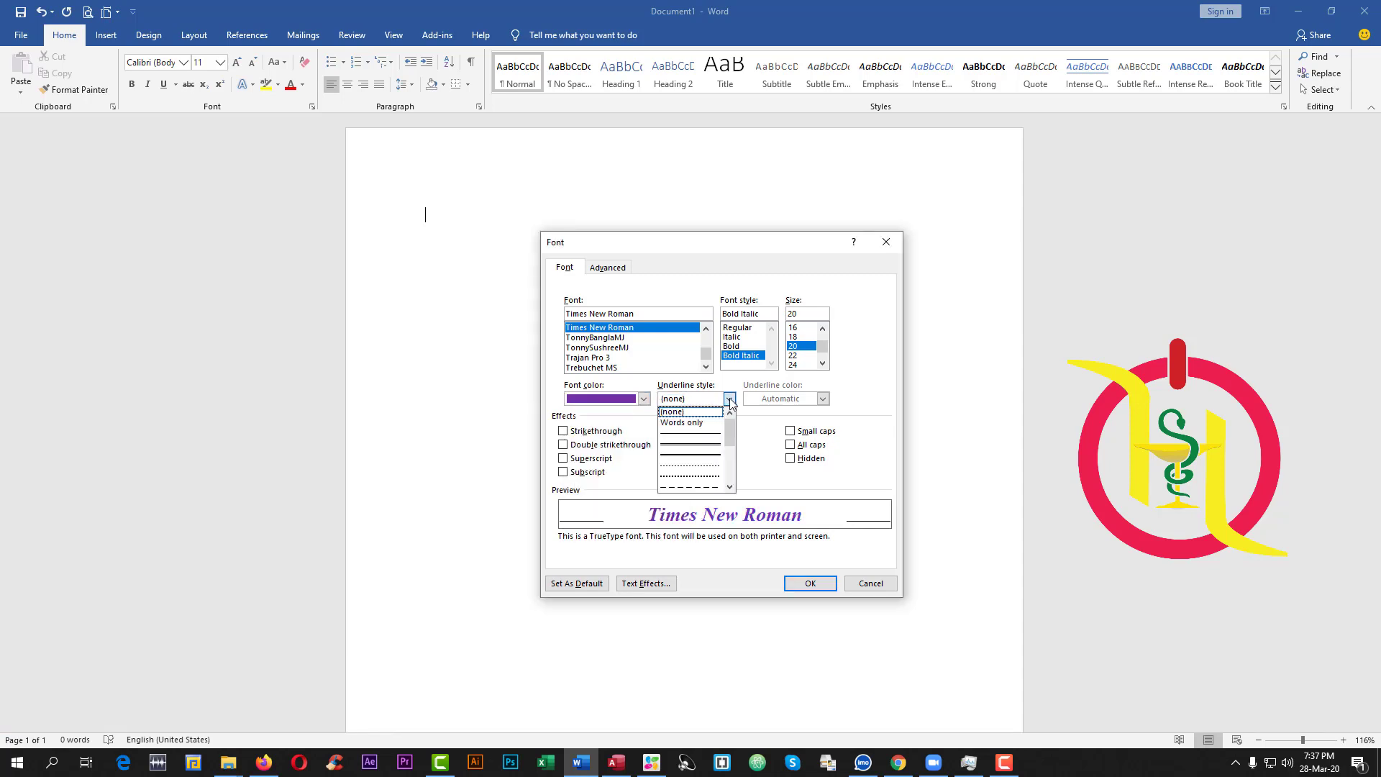
{"action": "left_click", "coordinate": [729, 400]}
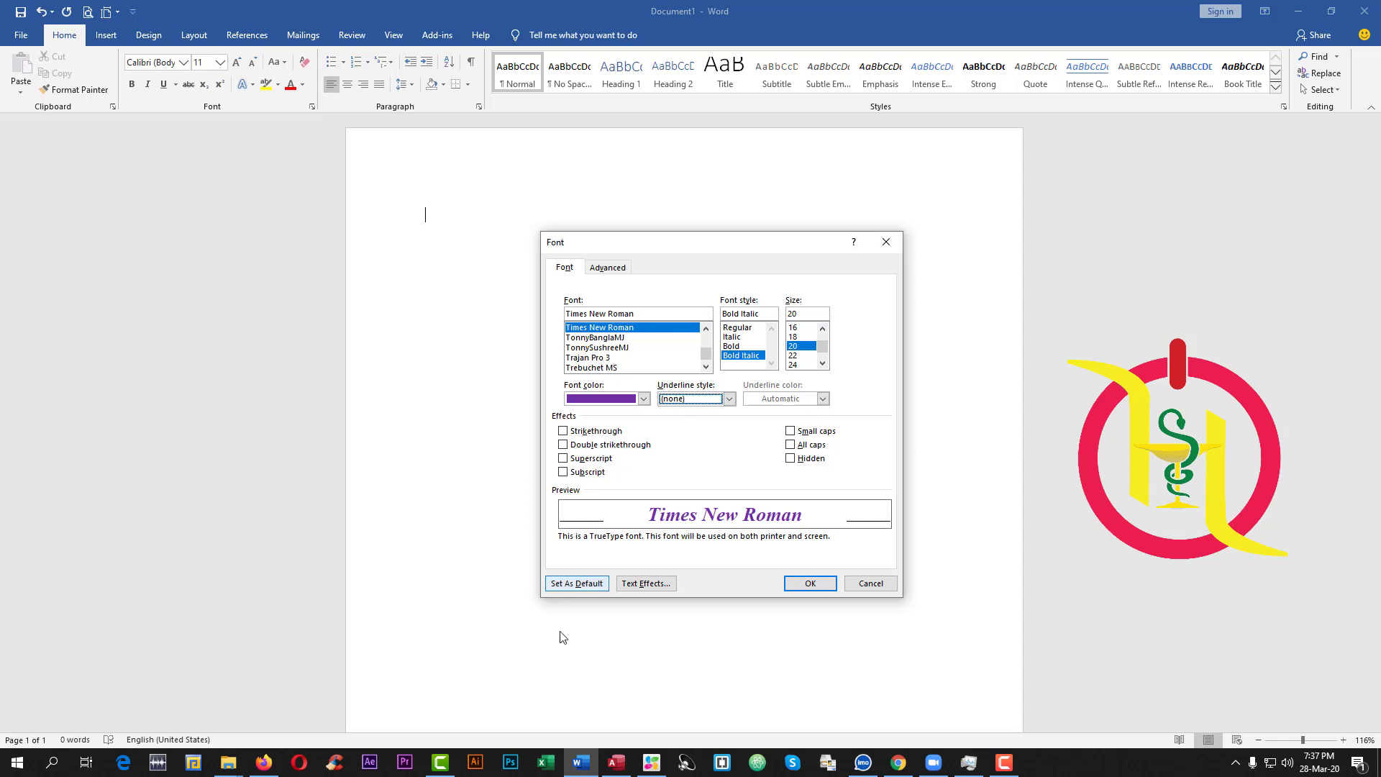
Step: Set these font settings as the default for all documents based on the Normal template
{"action": "left_click", "coordinate": [584, 583]}
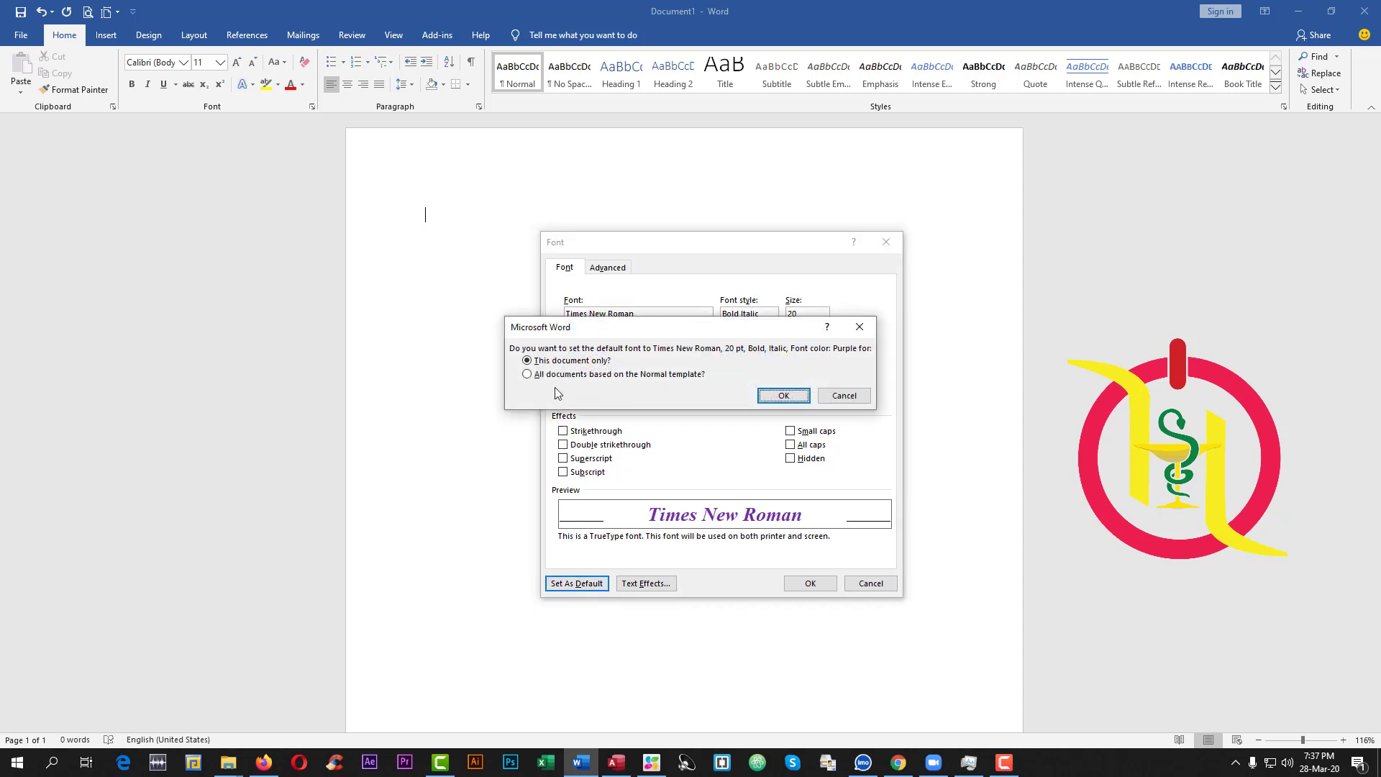
{"action": "left_click", "coordinate": [554, 375]}
{"action": "left_click", "coordinate": [773, 394]}
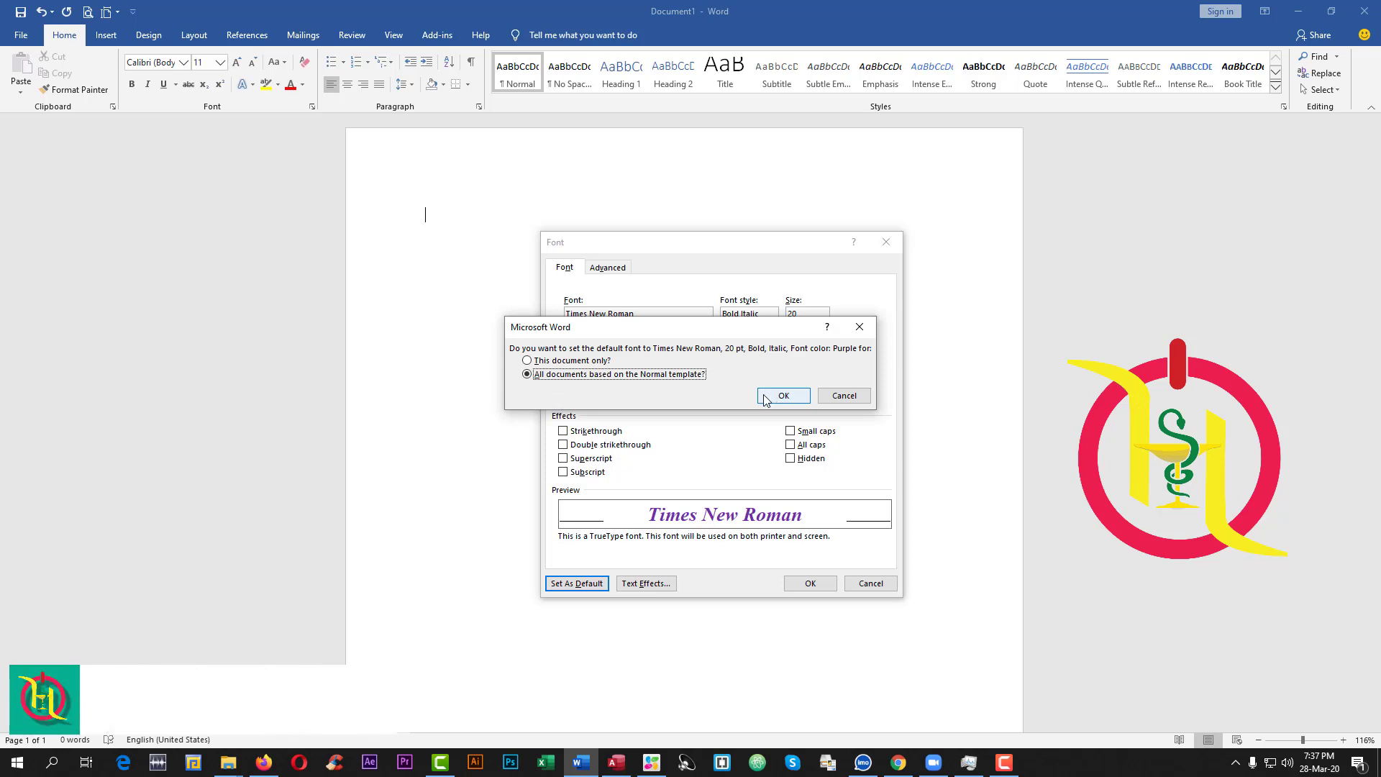
{"action": "left_click", "coordinate": [765, 397]}
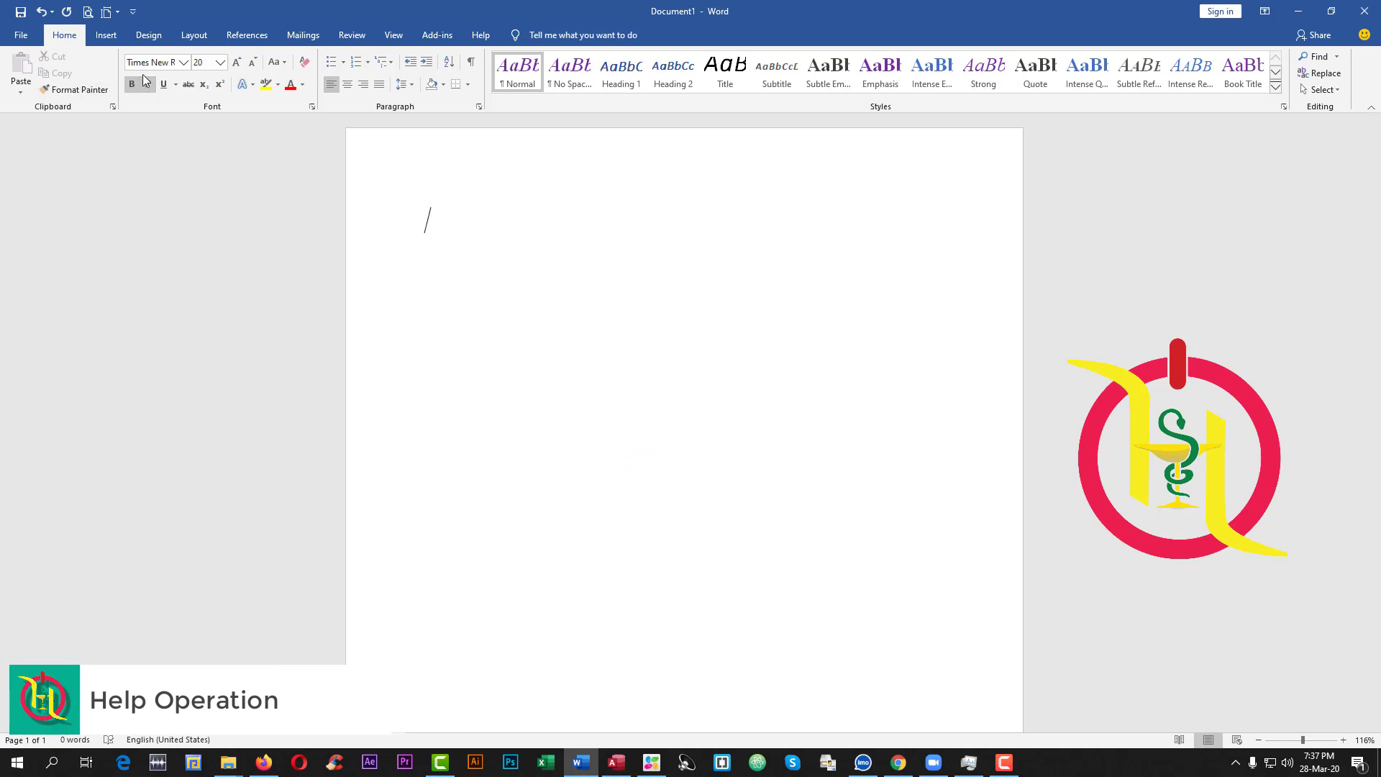
Step: Close the document without saving and reopen Word with a new blank document
{"action": "left_click", "coordinate": [1364, 11]}
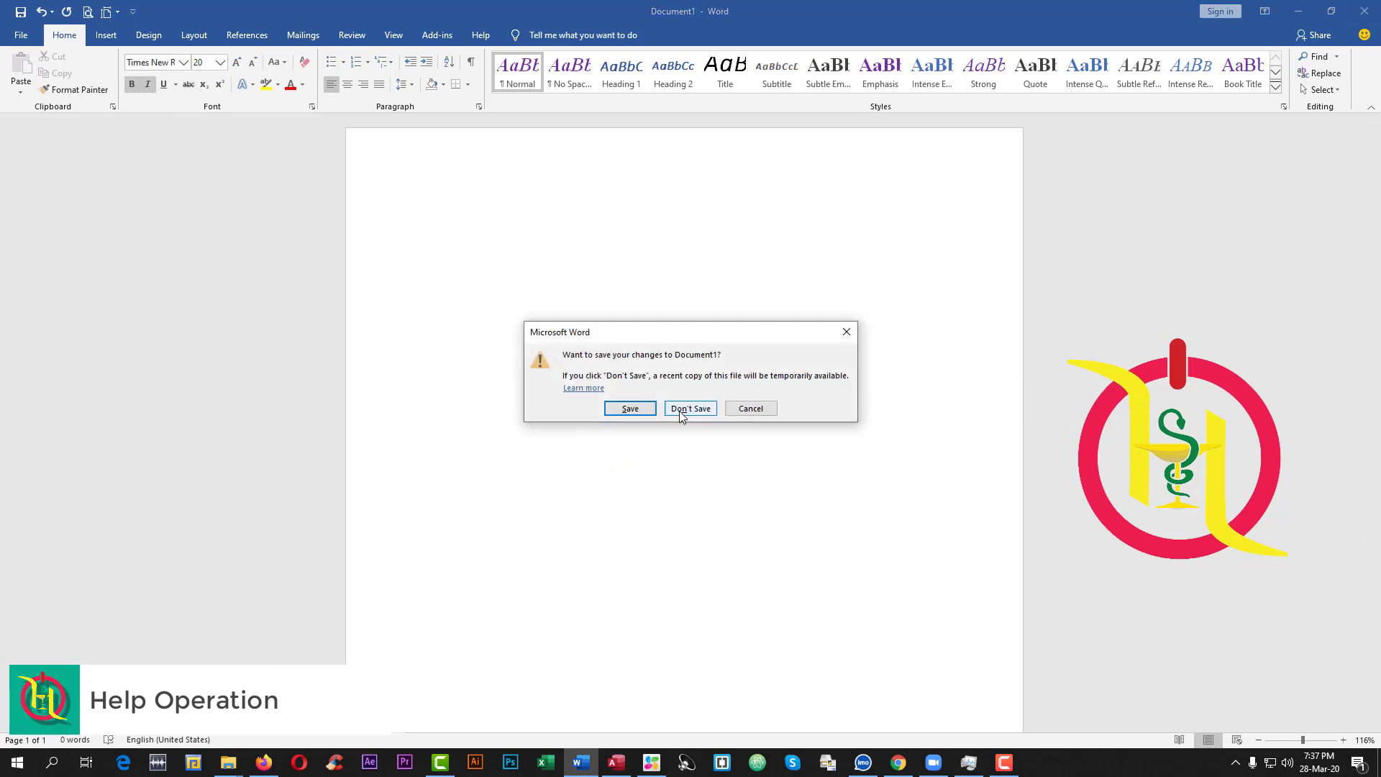
{"action": "left_click", "coordinate": [689, 409]}
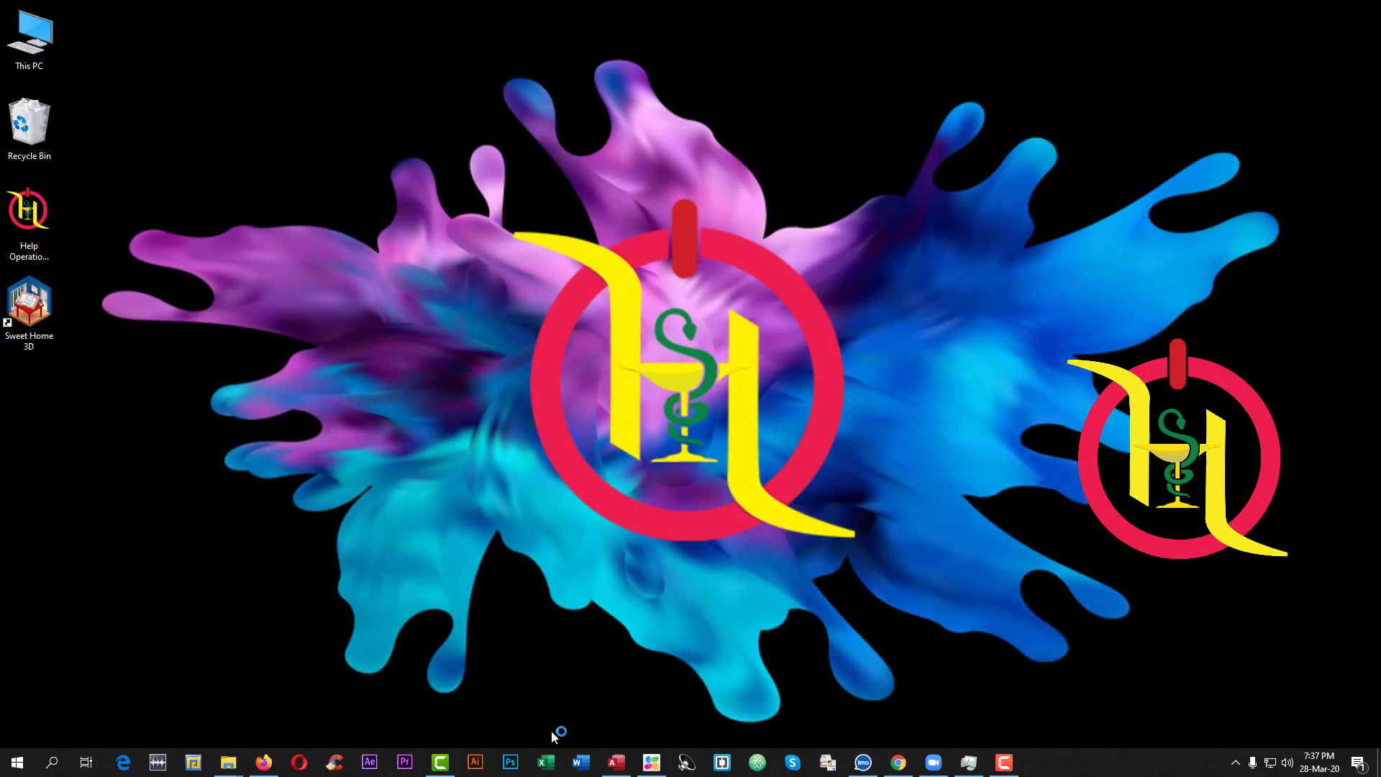
{"action": "left_click", "coordinate": [582, 764]}
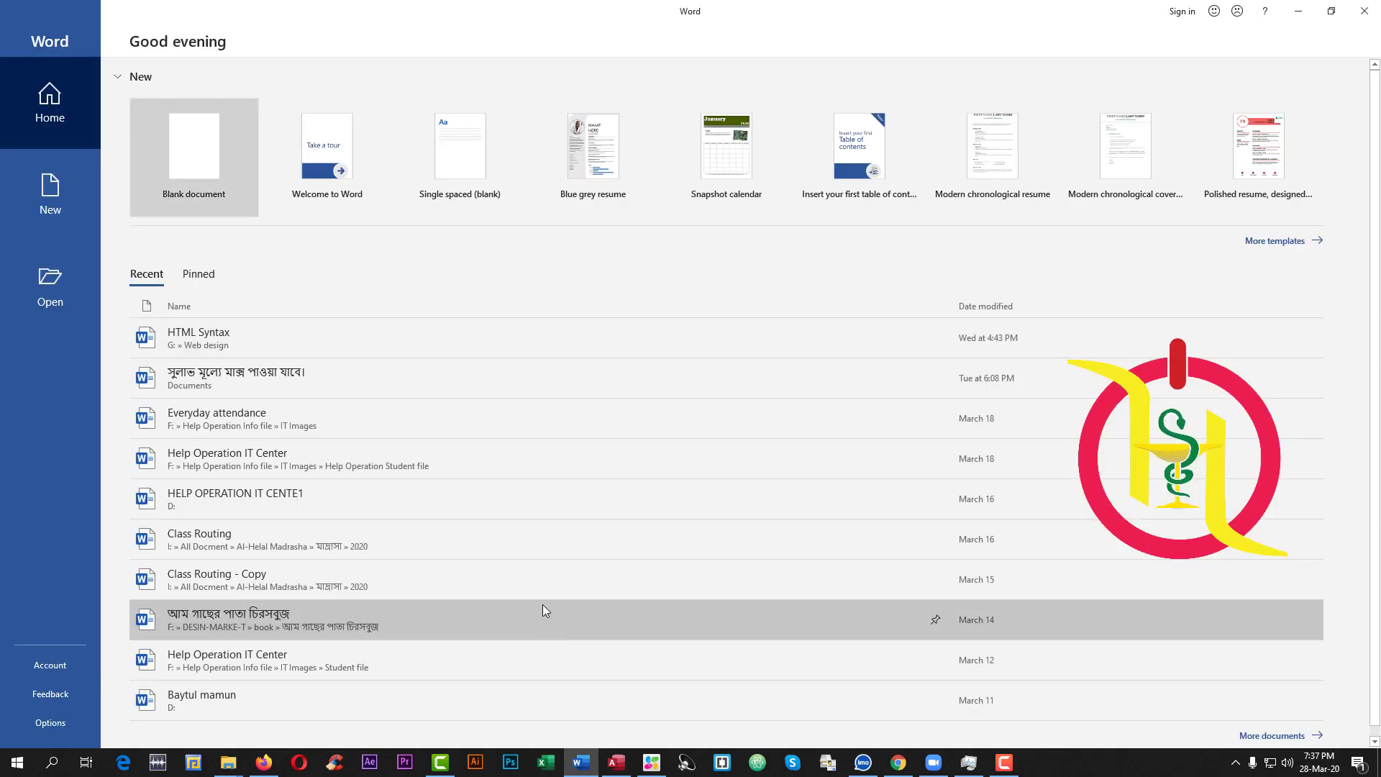
{"action": "left_click", "coordinate": [192, 154]}
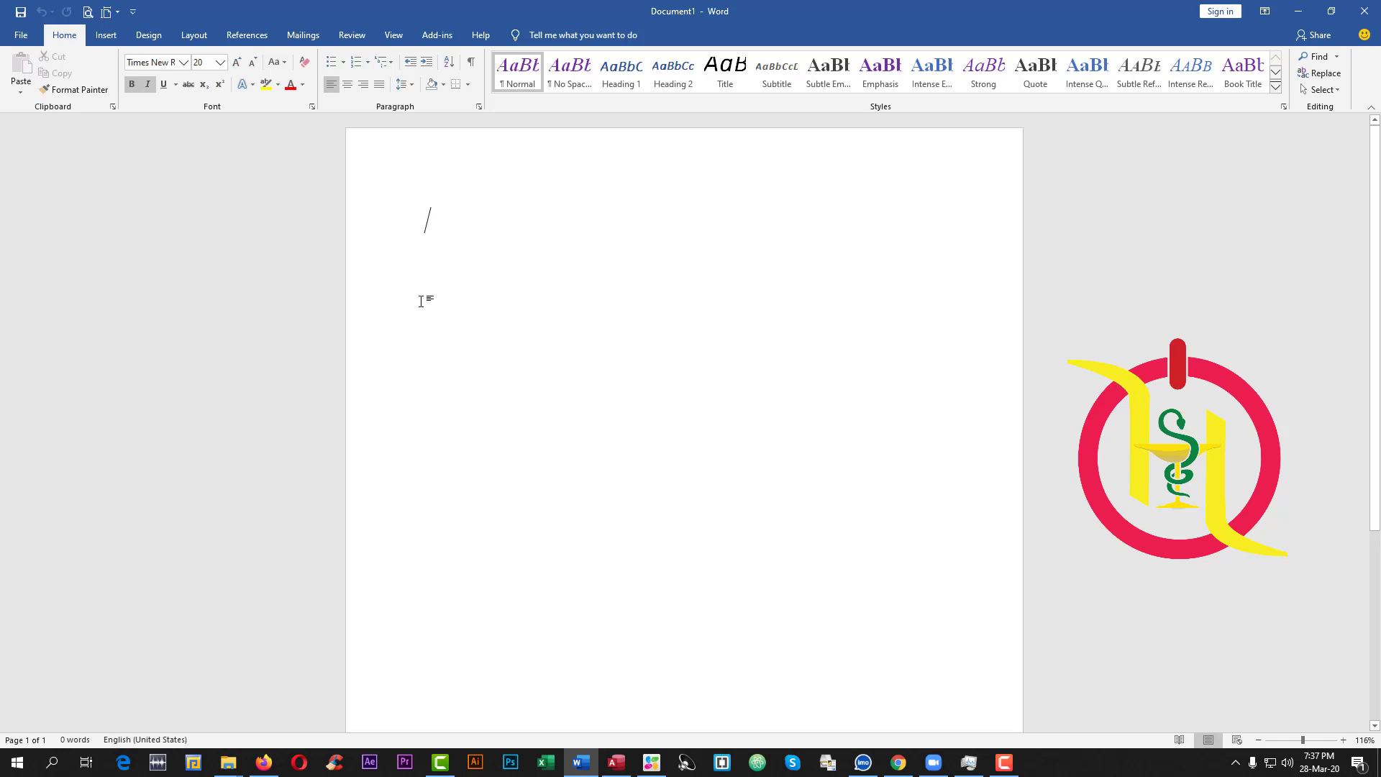
Step: Check the new document's default font, style, size and color in the font settings without changing them
{"action": "key", "text": "ctrl+d"}
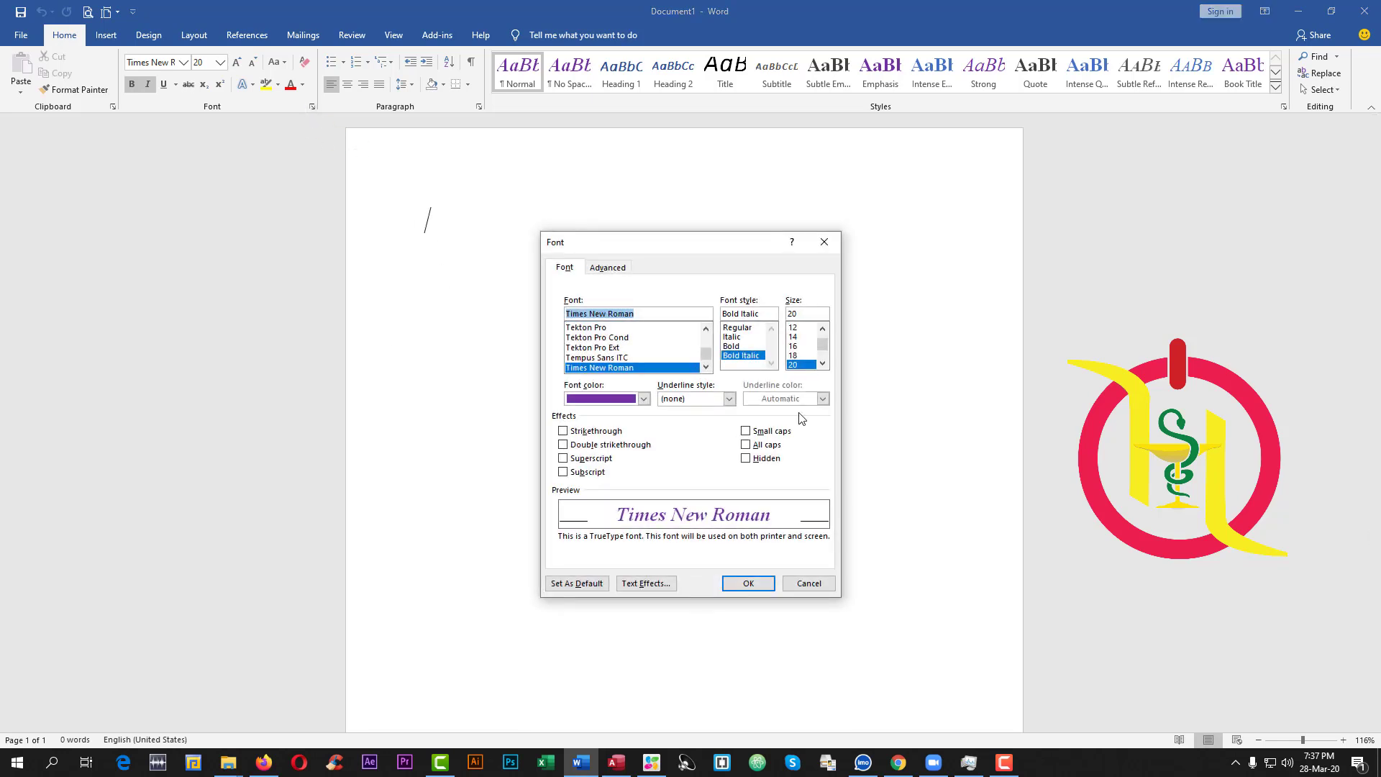
{"action": "left_click", "coordinate": [808, 580]}
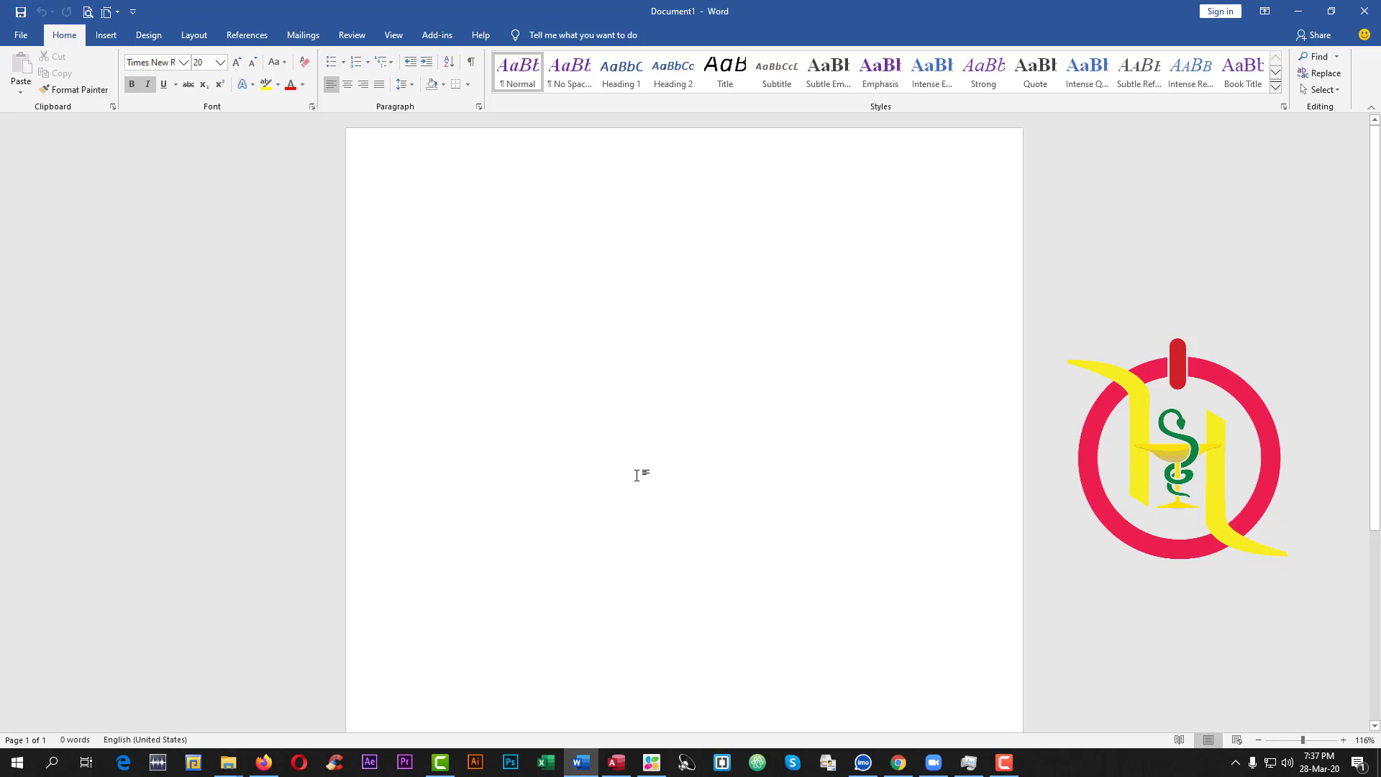
Step: Enter "Help Operation" in the blank document and open the font settings with that line selected
{"action": "type", "text": "help Op"}
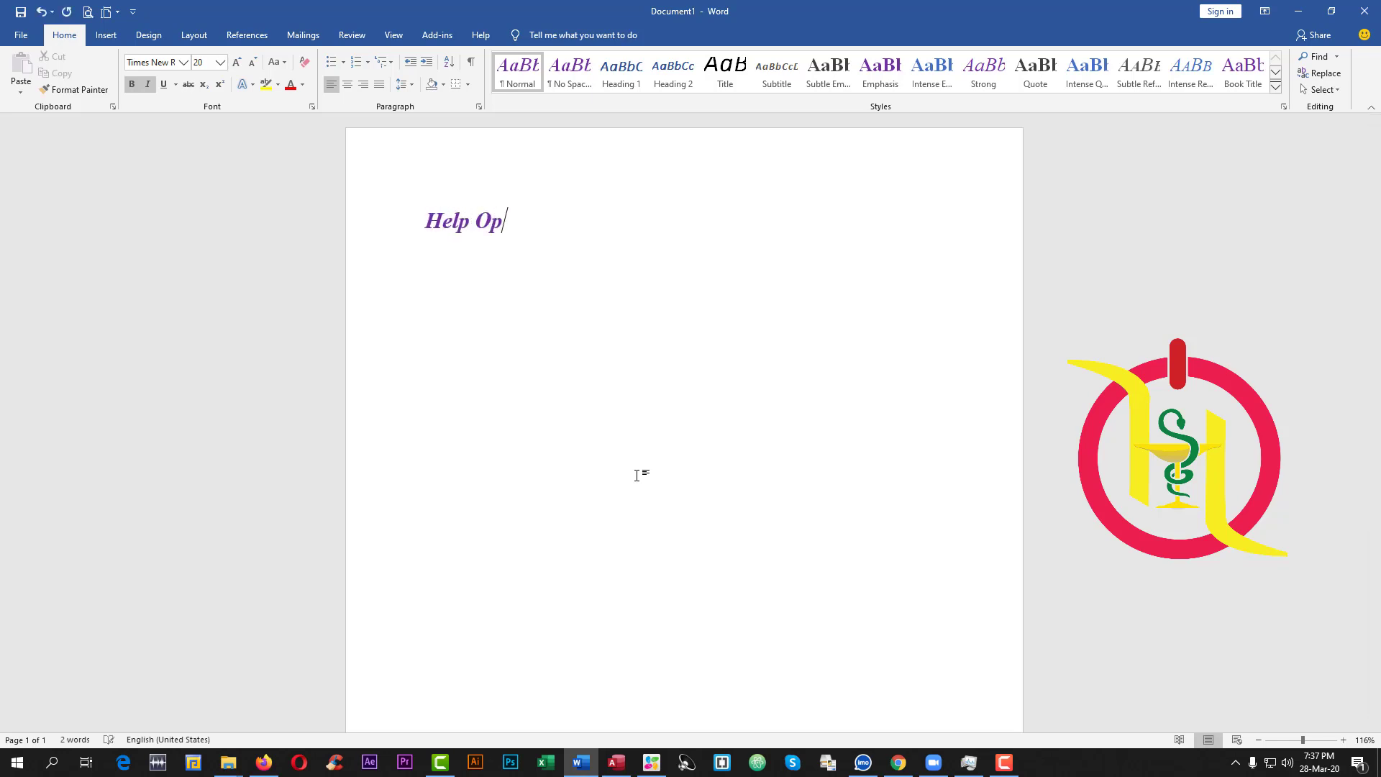
{"action": "type", "text": "eration"}
{"action": "left_click", "coordinate": [309, 222]}
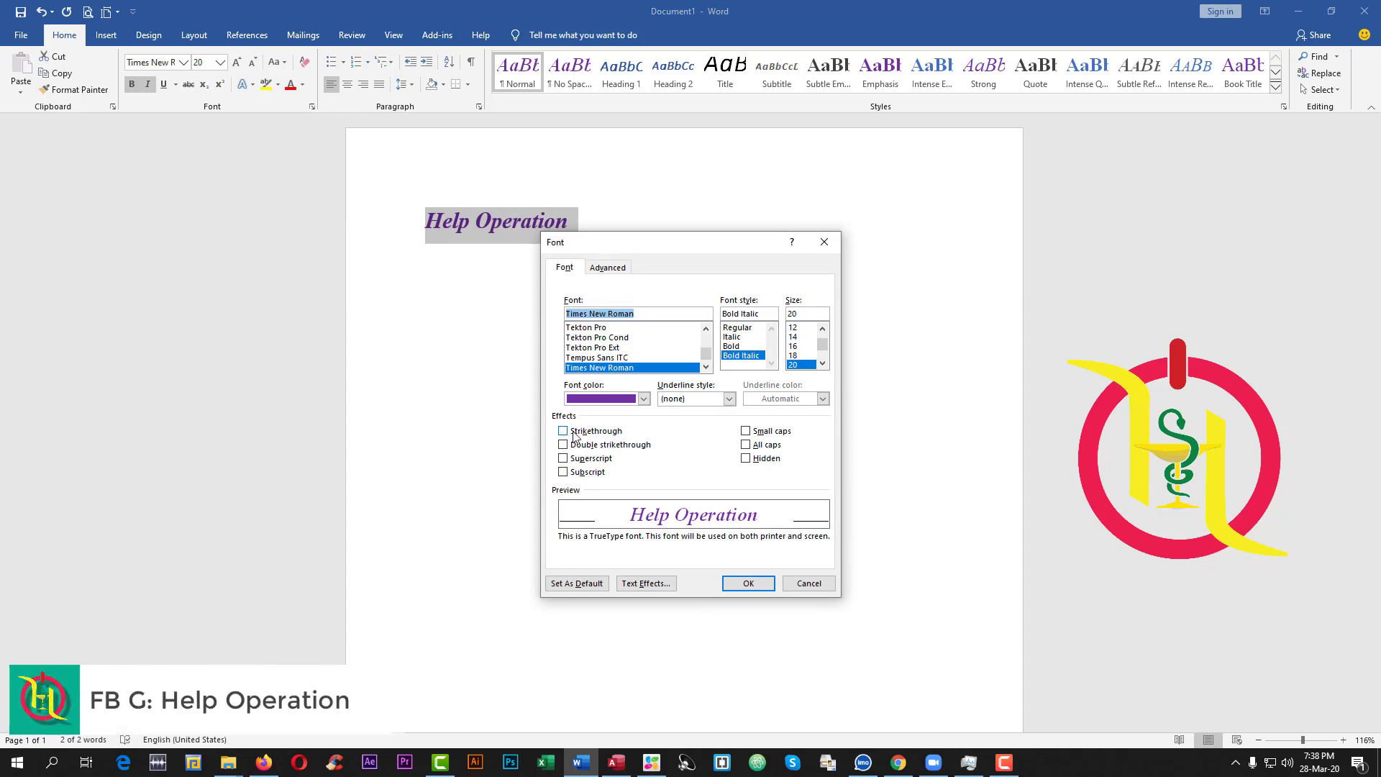
Step: Preview the Strikethrough and Double strikethrough effects on the selected text, turning each one off again
{"action": "left_click_drag", "start_coordinate": [662, 246], "coordinate": [719, 247]}
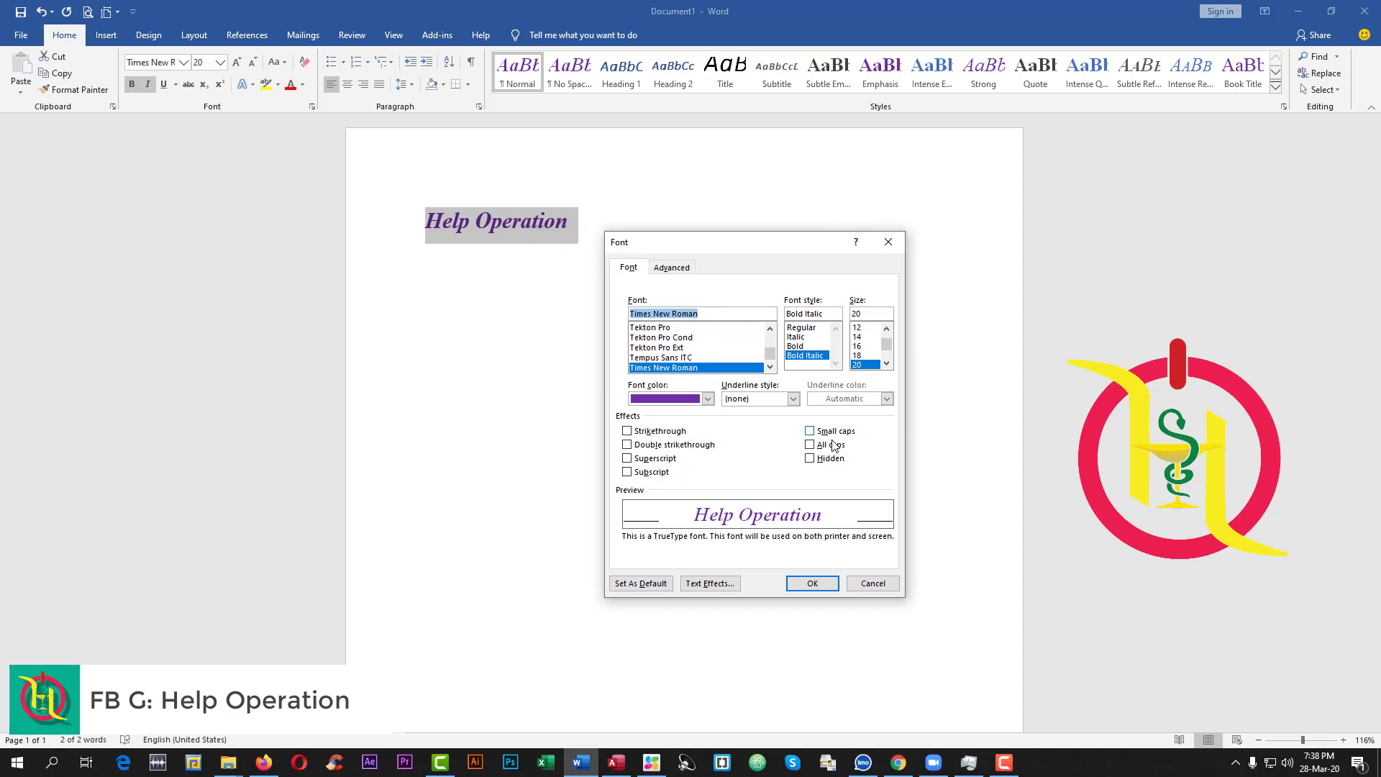
{"action": "left_click", "coordinate": [632, 433]}
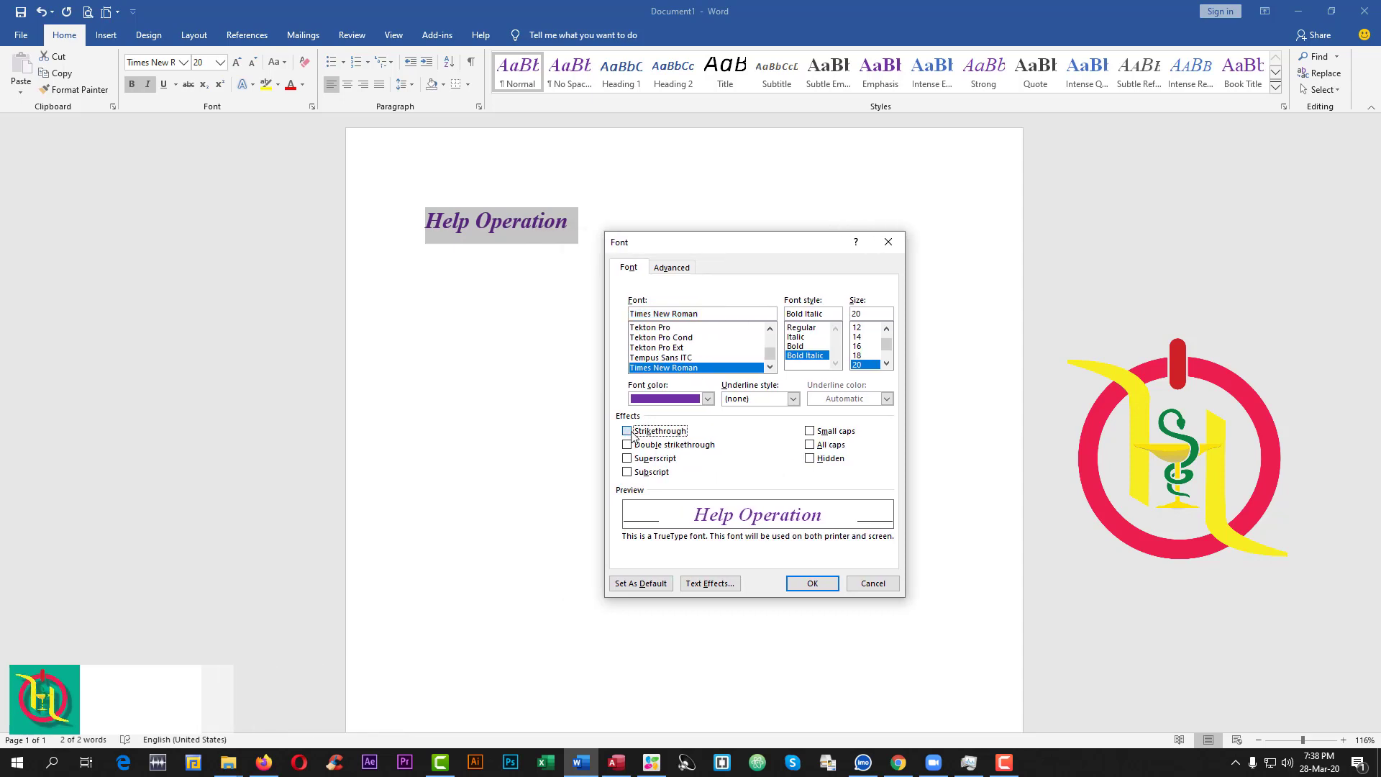
{"action": "left_click", "coordinate": [632, 432]}
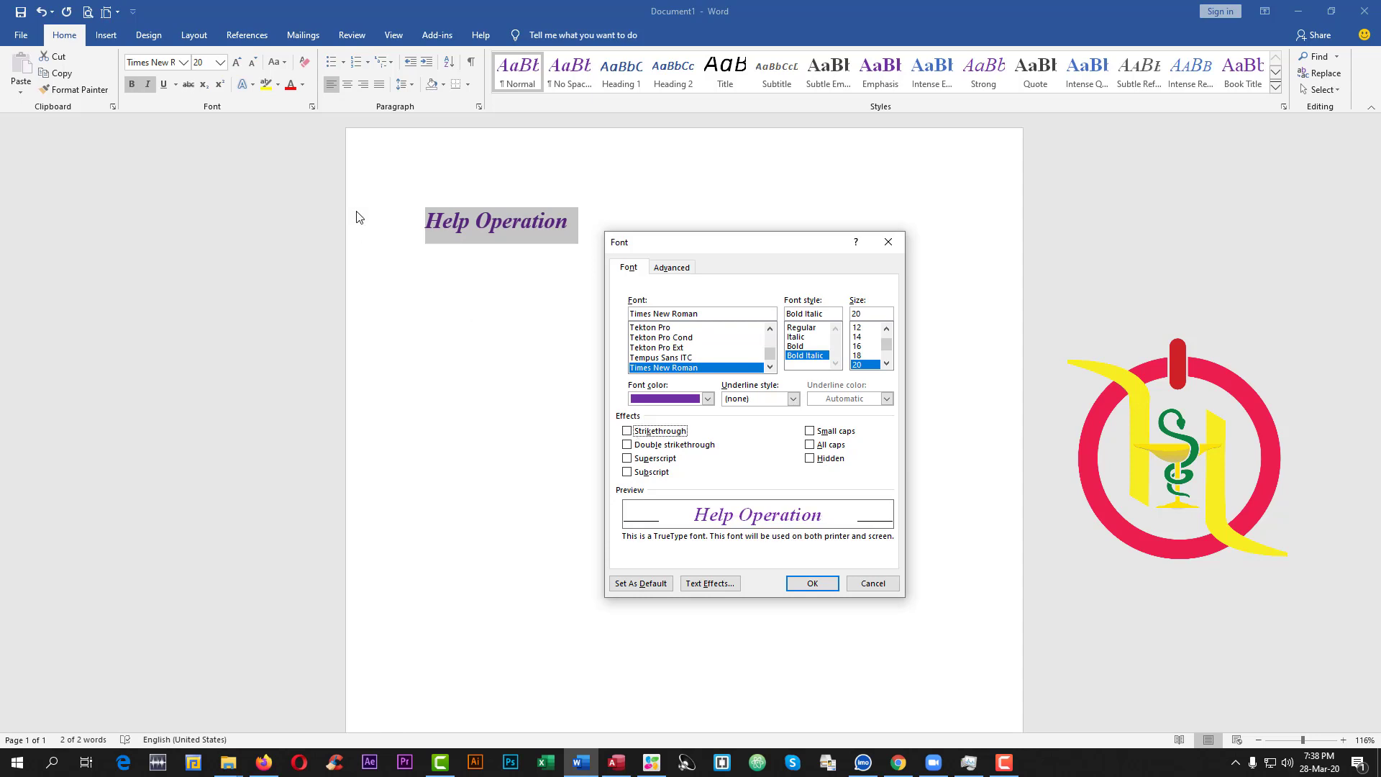
{"action": "left_click", "coordinate": [632, 434]}
{"action": "left_click", "coordinate": [633, 433]}
{"action": "left_click", "coordinate": [632, 433]}
{"action": "left_click", "coordinate": [630, 433]}
{"action": "left_click", "coordinate": [627, 434]}
{"action": "left_click", "coordinate": [628, 434]}
{"action": "left_click", "coordinate": [633, 449]}
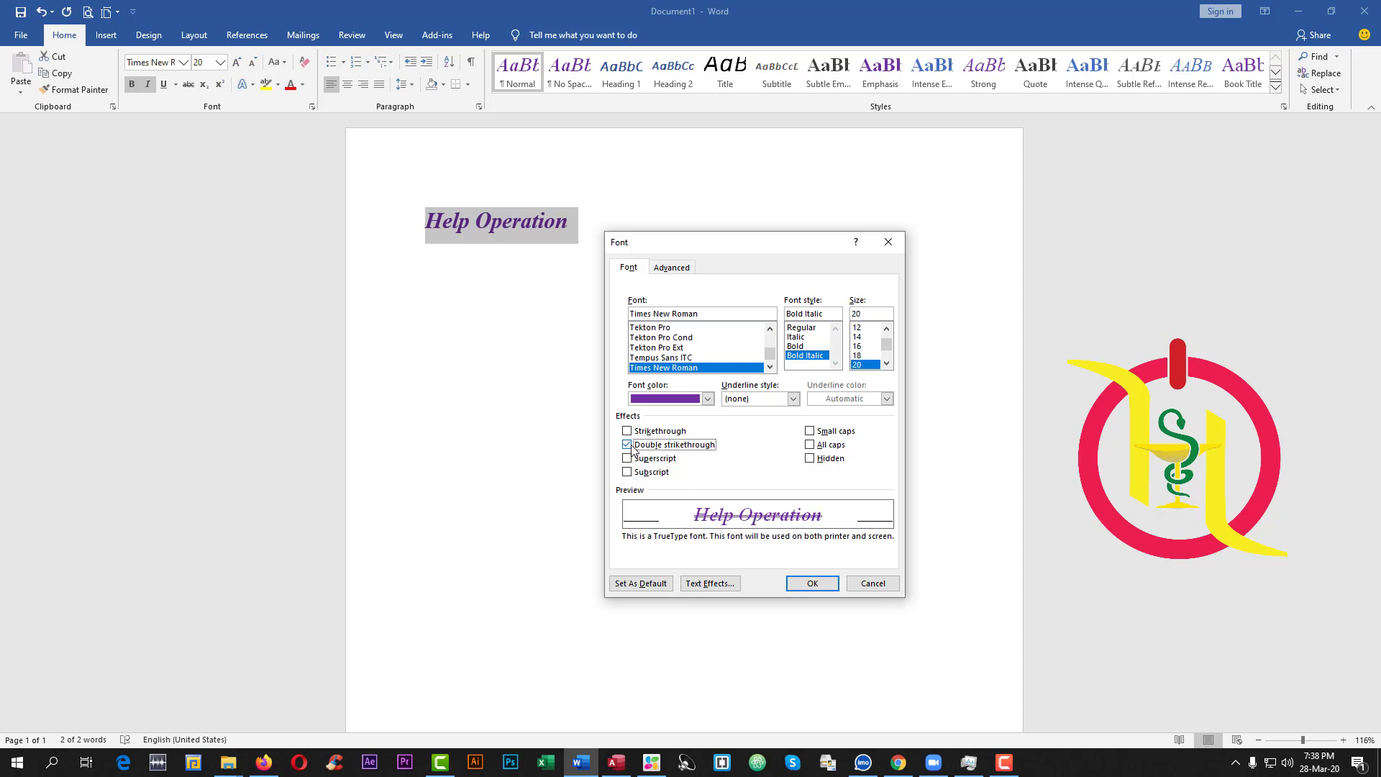
{"action": "left_click", "coordinate": [633, 446]}
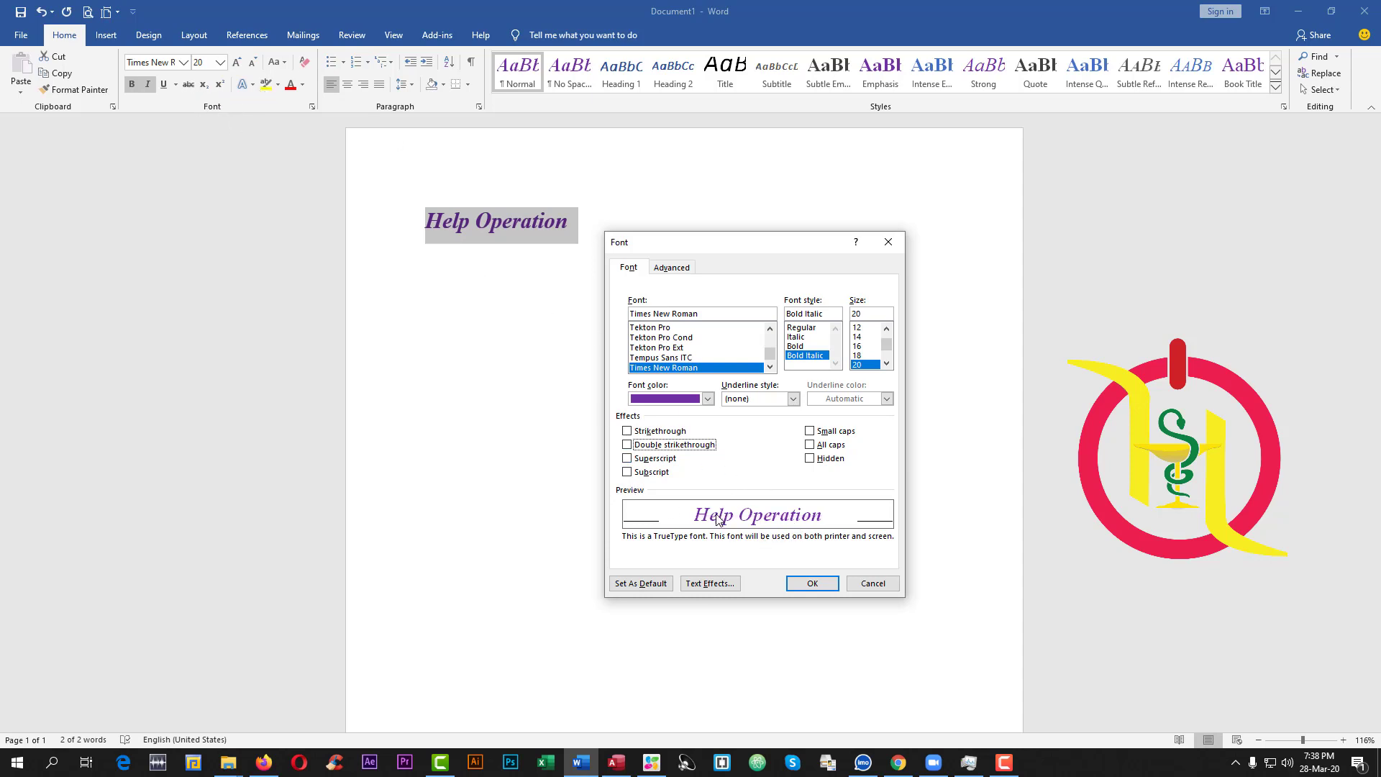
Step: Preview the Superscript effect and the Subscript effect on the selected text, turning each one off again
{"action": "left_click", "coordinate": [628, 458]}
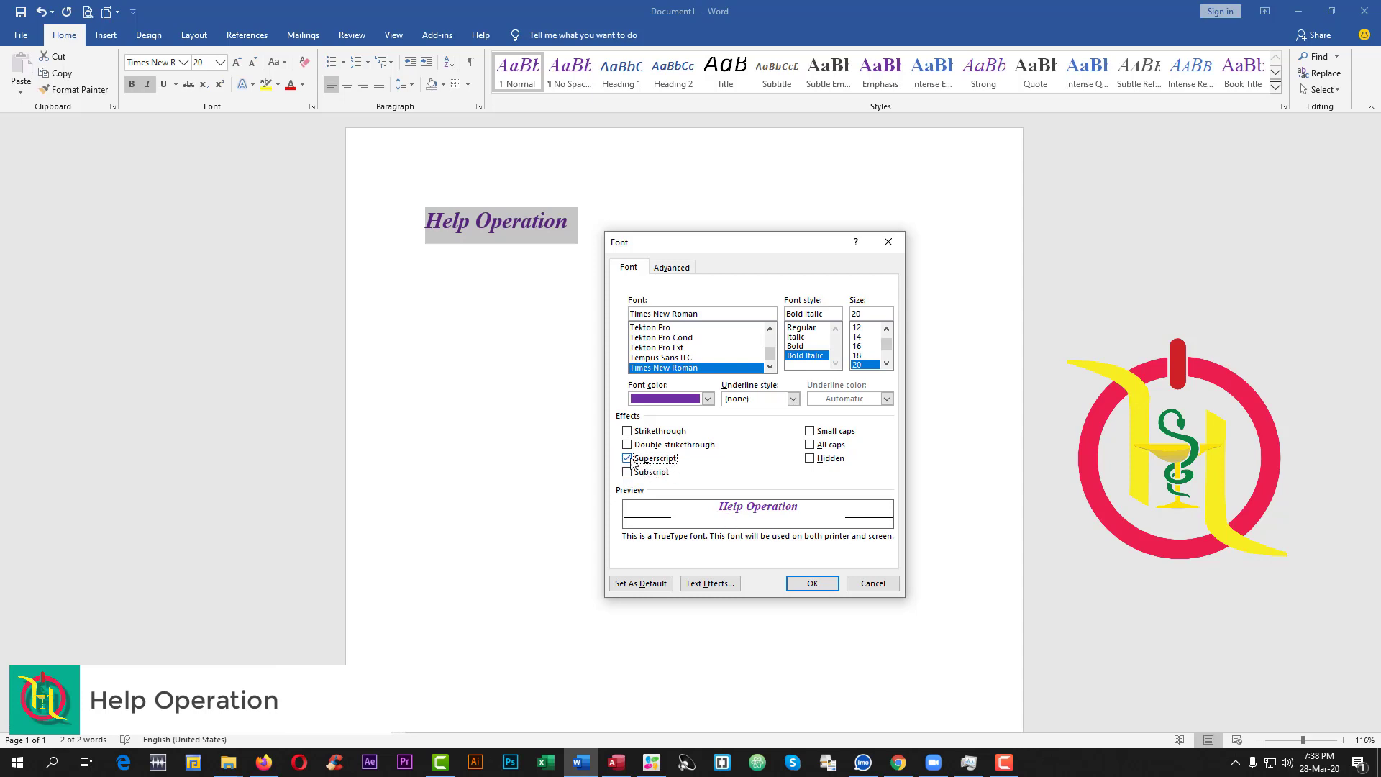
{"action": "left_click", "coordinate": [627, 458]}
{"action": "left_click", "coordinate": [628, 473]}
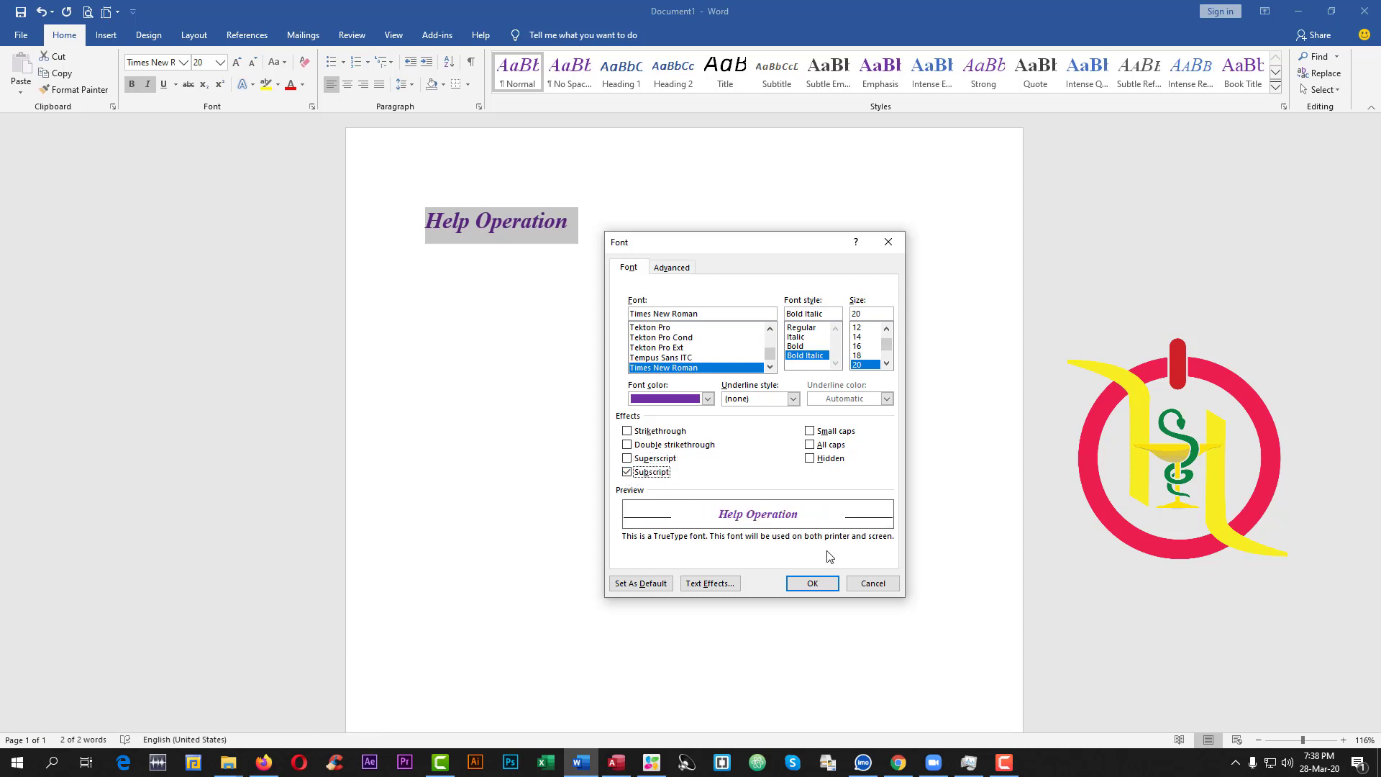
{"action": "left_click", "coordinate": [627, 471]}
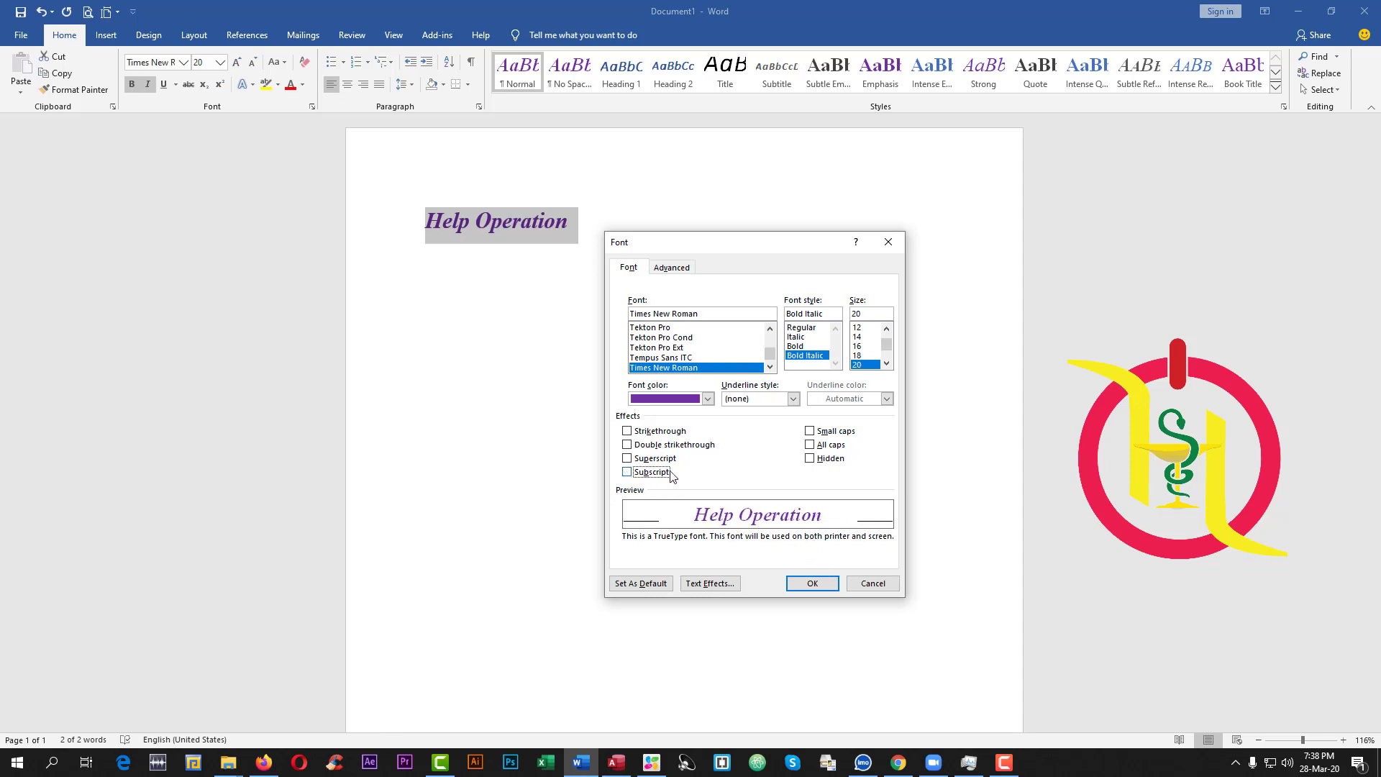
Step: Try the Small caps, All caps and Hidden effects on the selected text, leaving only Hidden enabled
{"action": "left_click", "coordinate": [810, 431]}
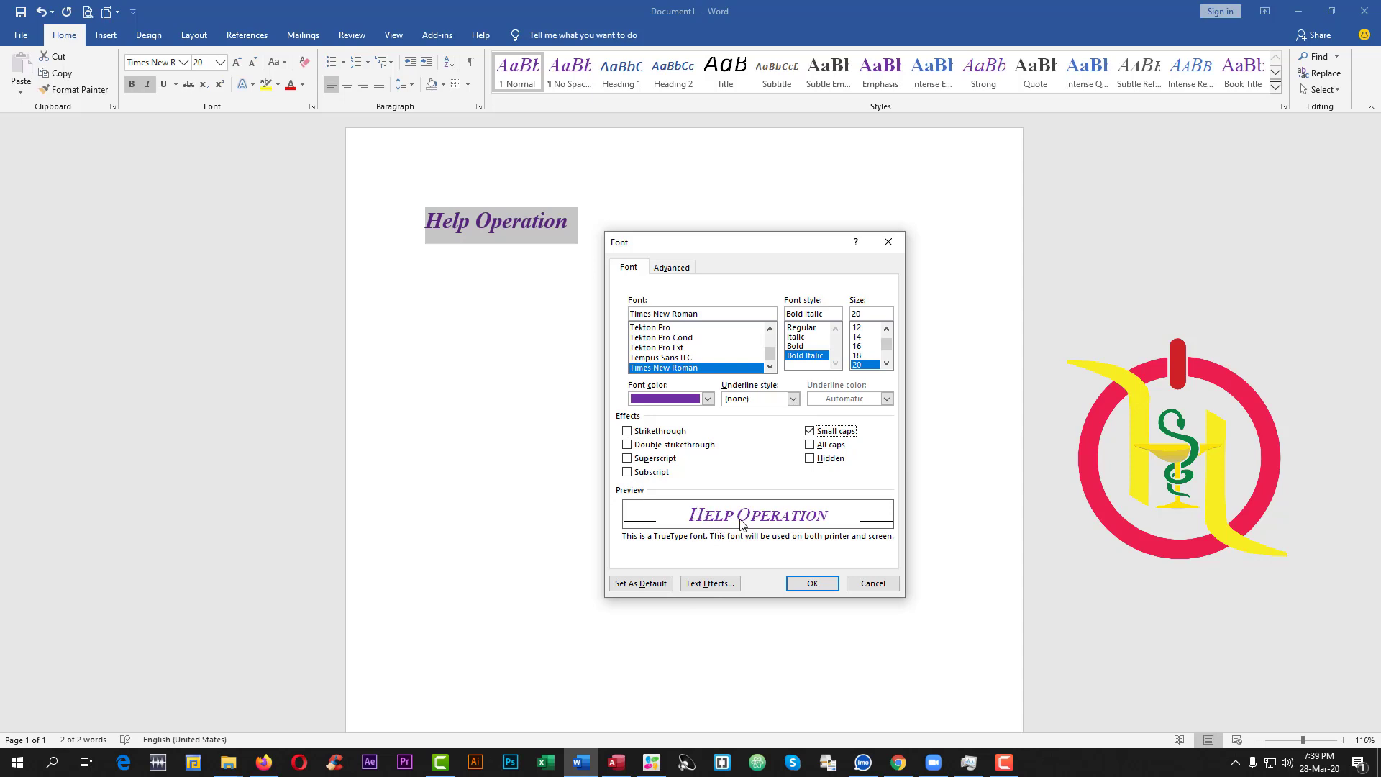
{"action": "left_click", "coordinate": [810, 431]}
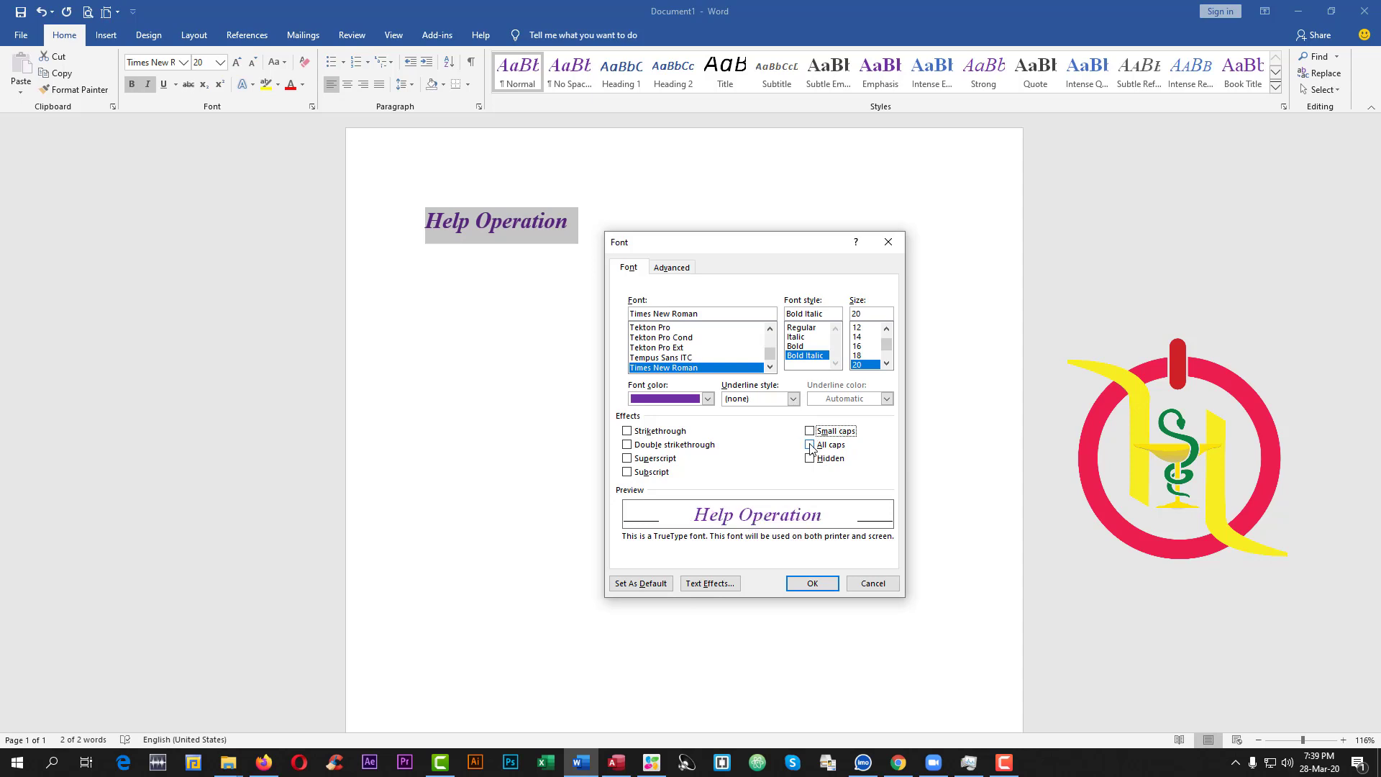
{"action": "left_click", "coordinate": [811, 446]}
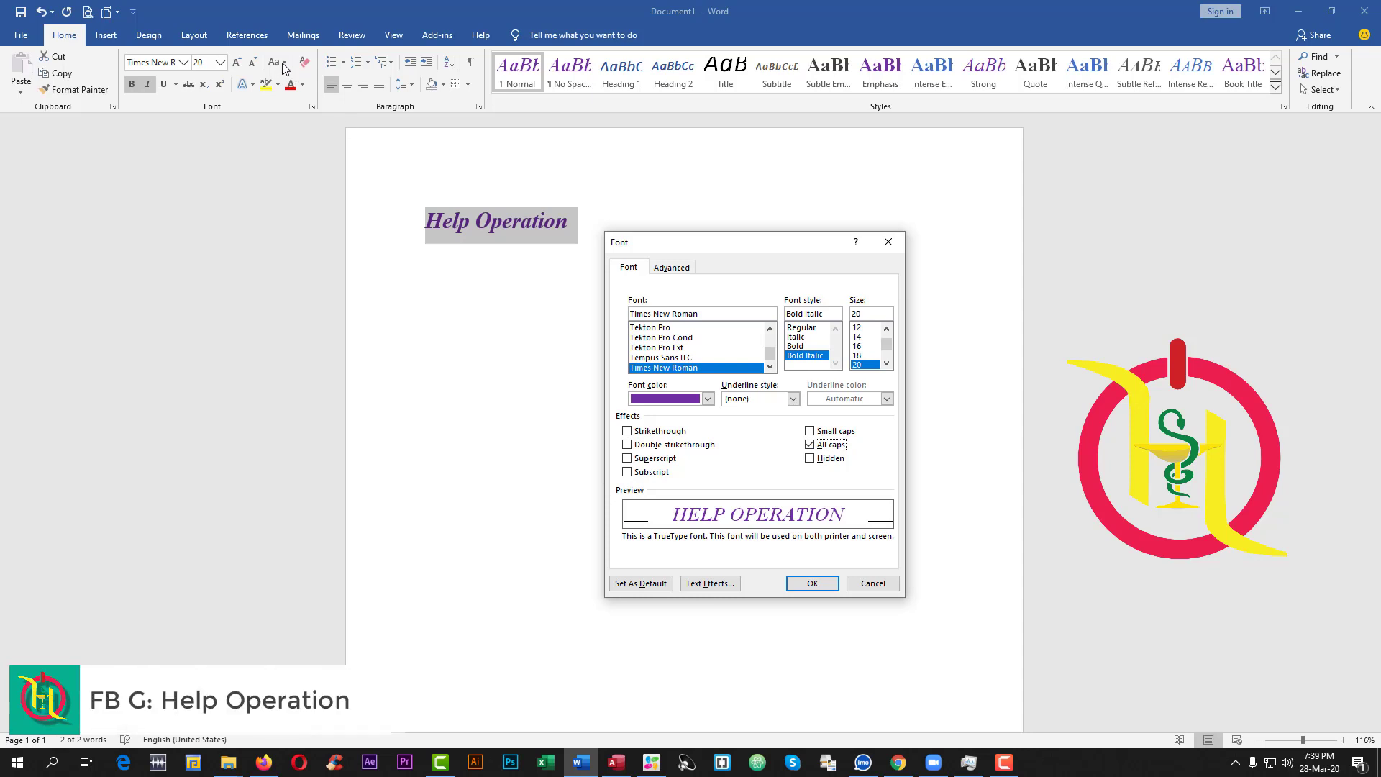
{"action": "left_click", "coordinate": [812, 459]}
{"action": "left_click", "coordinate": [810, 446]}
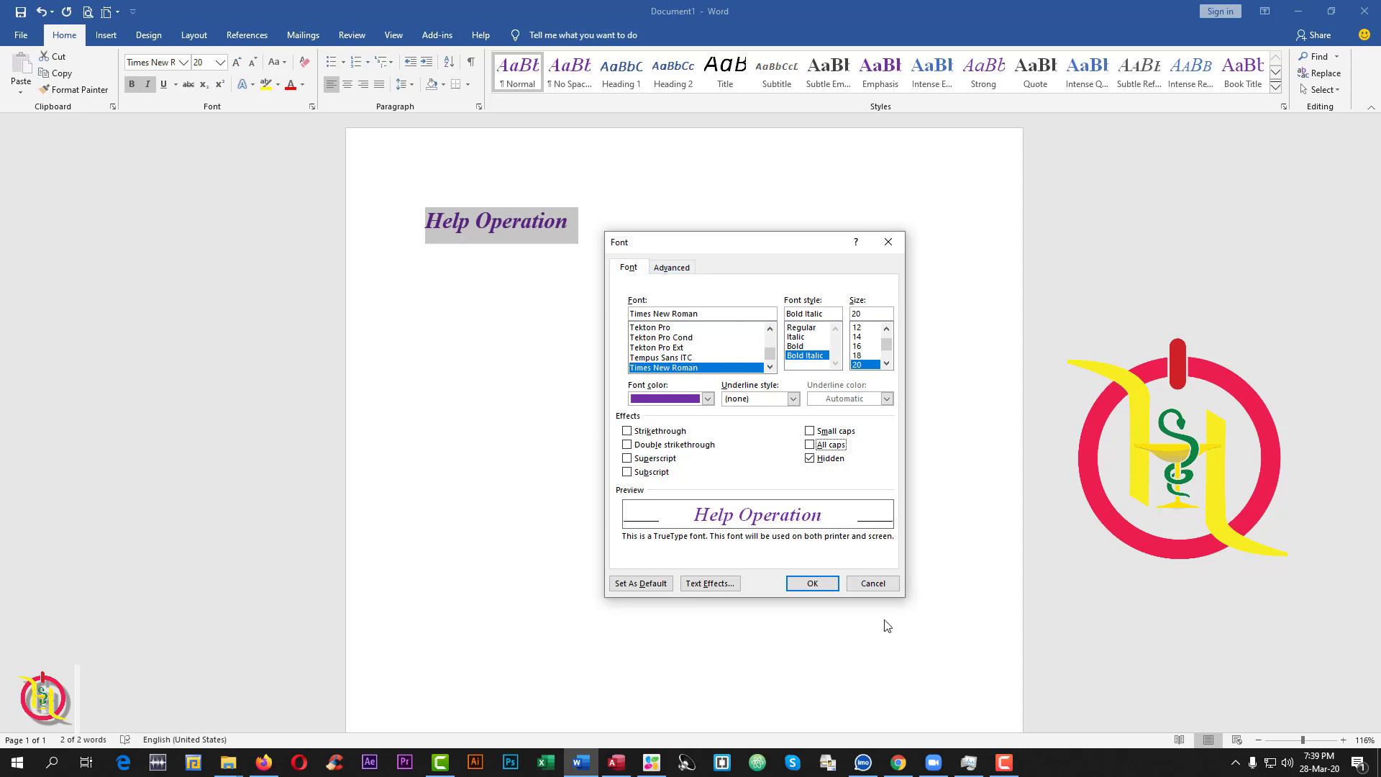
Step: Cancel the font settings without applying any effect and minimize Word to the desktop
{"action": "left_click", "coordinate": [873, 584]}
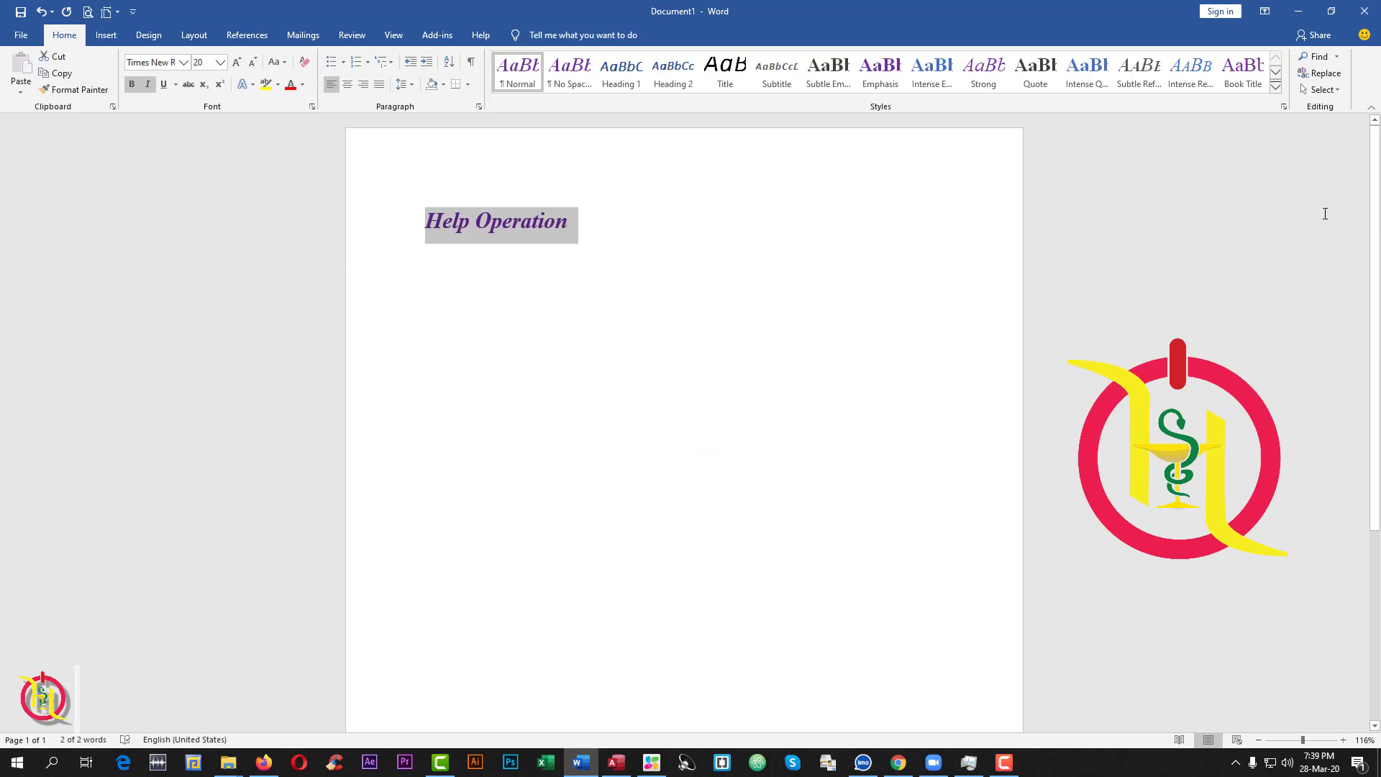
{"action": "left_click", "coordinate": [1298, 12]}
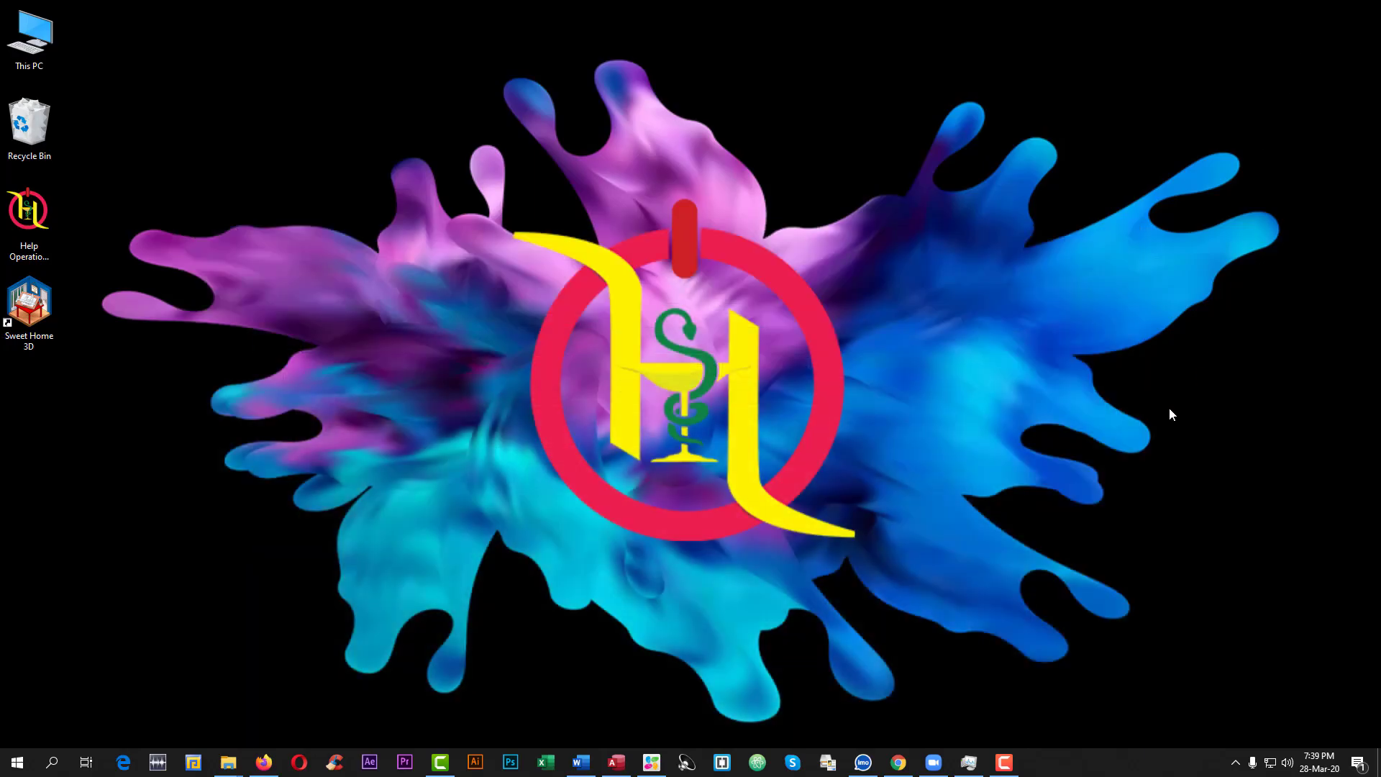